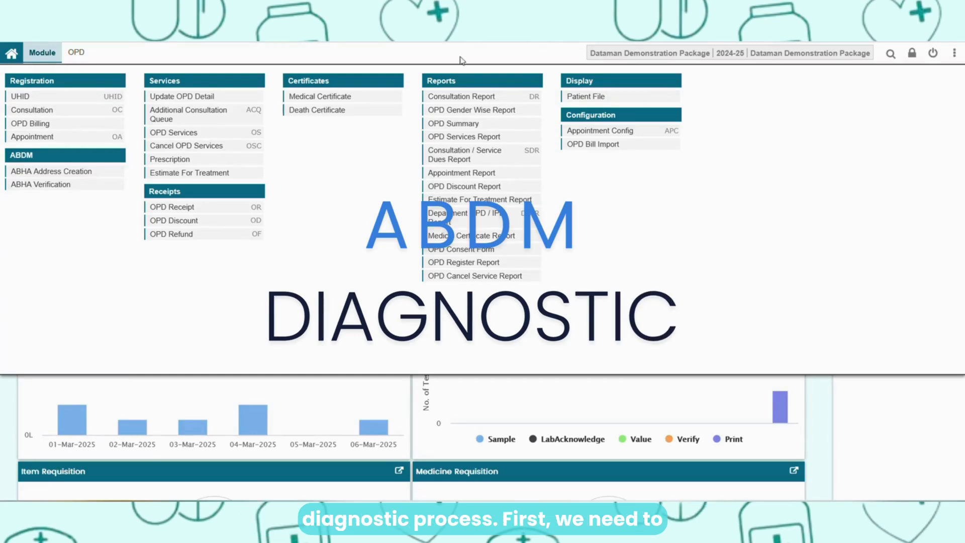
- Start a new OPD Billing record and load the existing patient's details through the ABHA token in the patient search
left_click(88, 123)
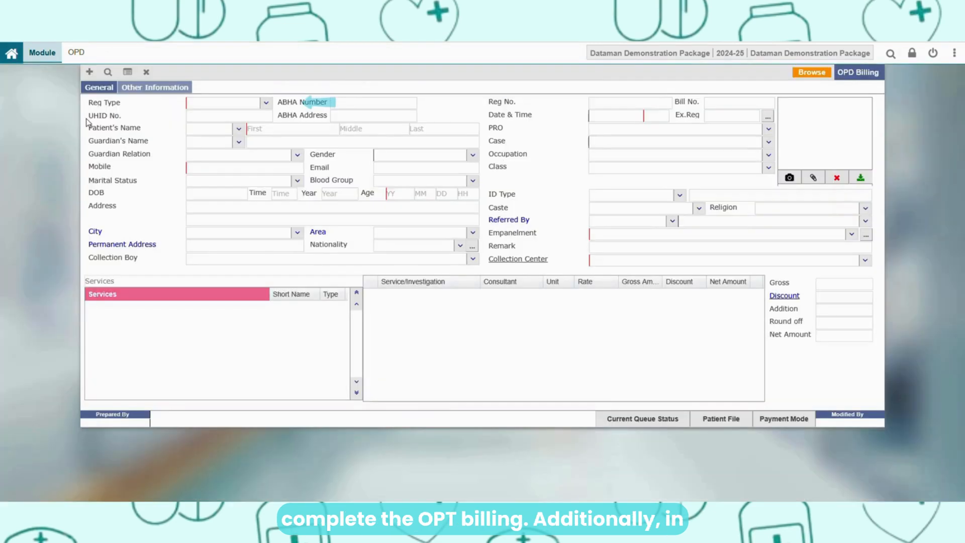
left_click(88, 72)
left_click(449, 103)
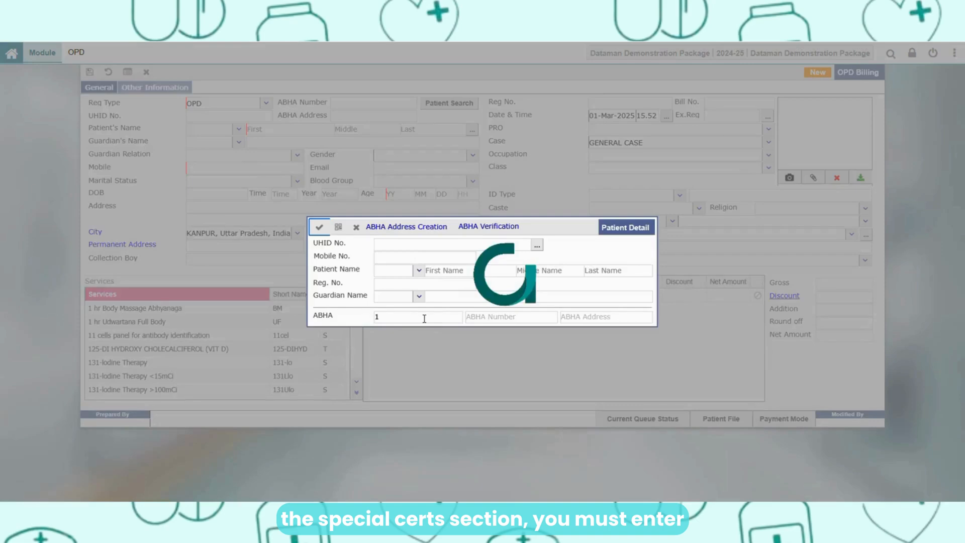
left_click(319, 227)
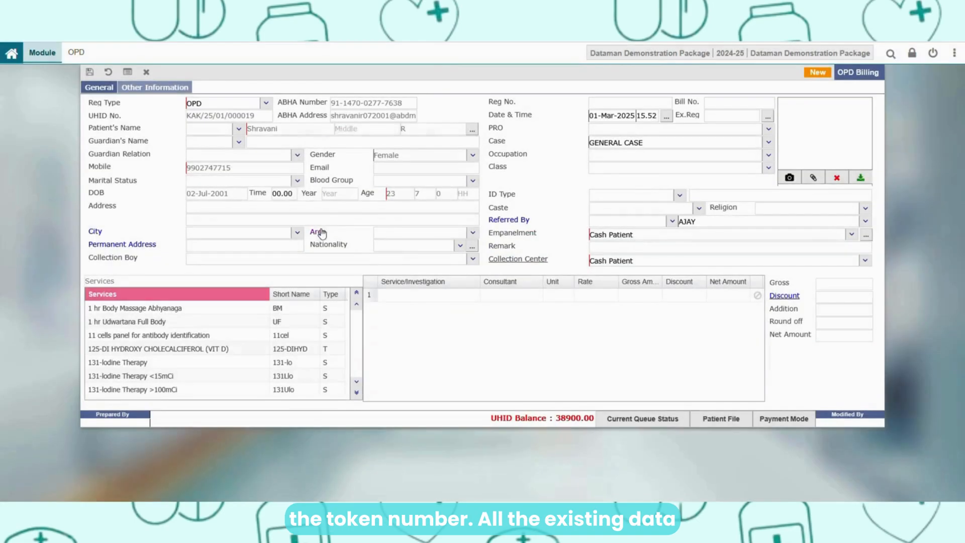
- Add the CBC (COMPLETE BLOOD COUNT) service to the bill and save it with a cash OPD Billing Receipt
left_click(213, 282)
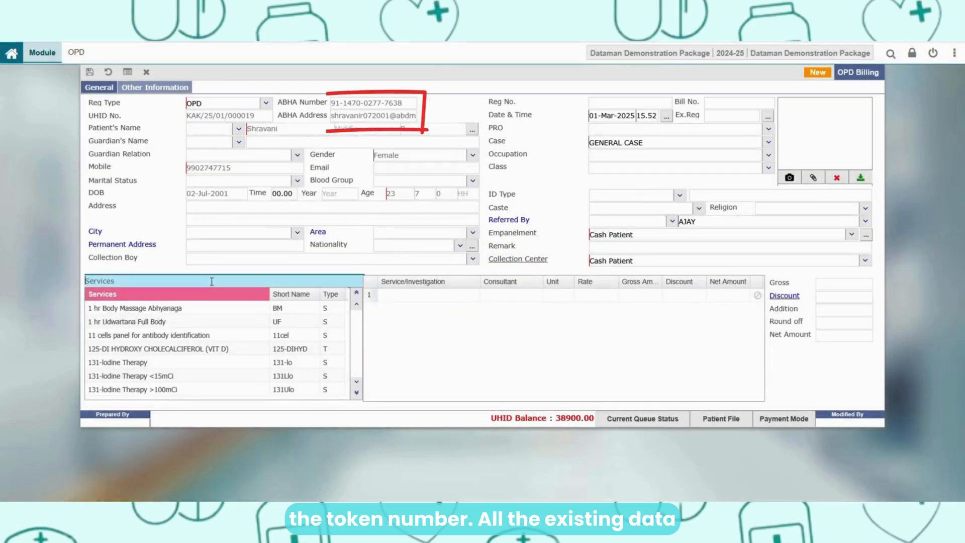
type("cb")
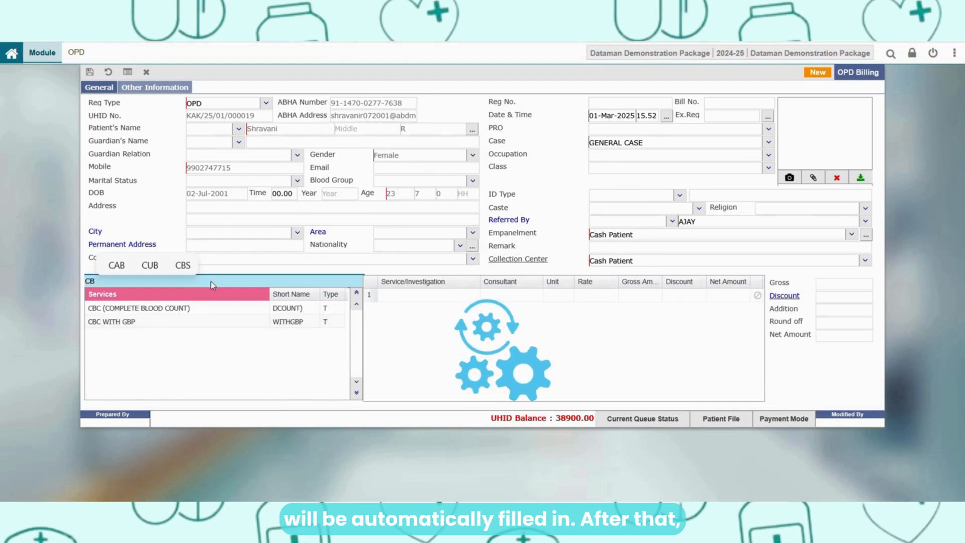
double_click(210, 311)
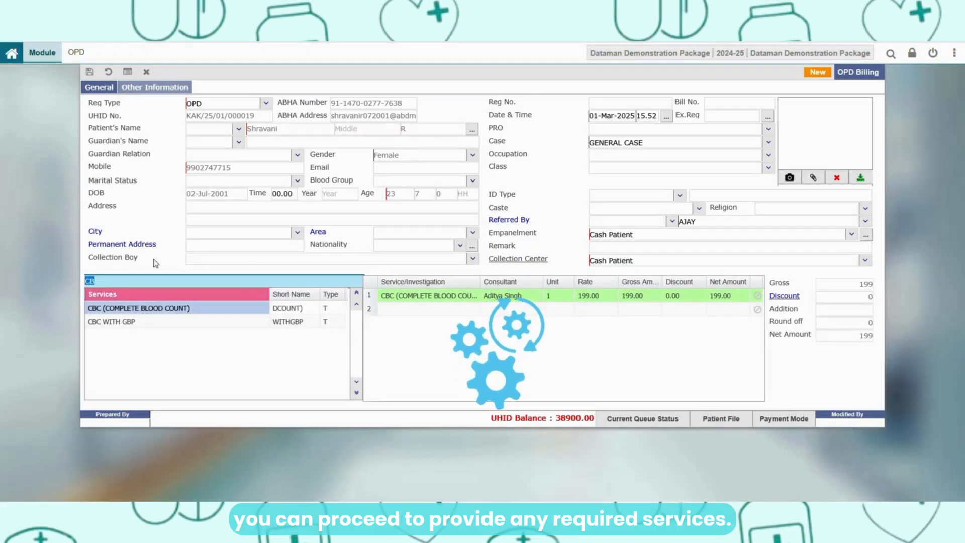
left_click(89, 73)
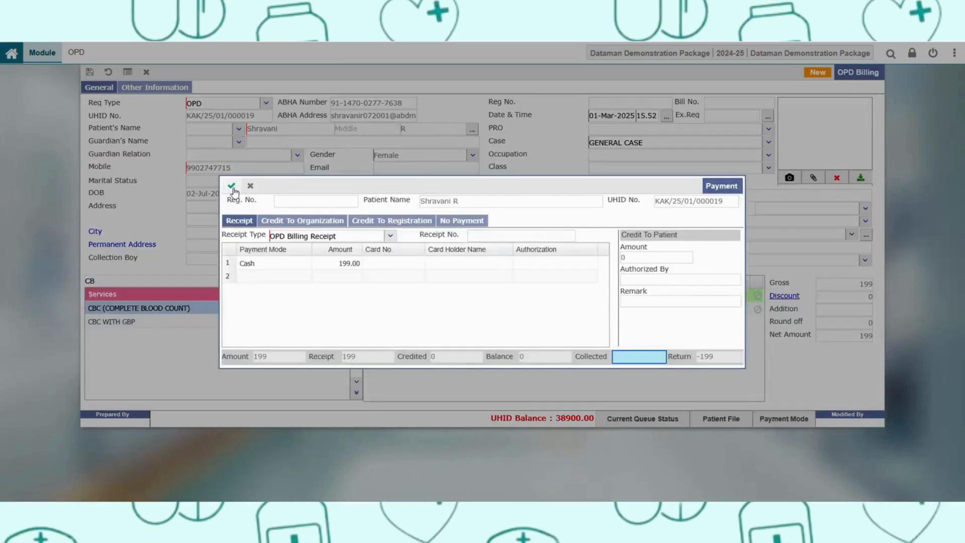
left_click(230, 185)
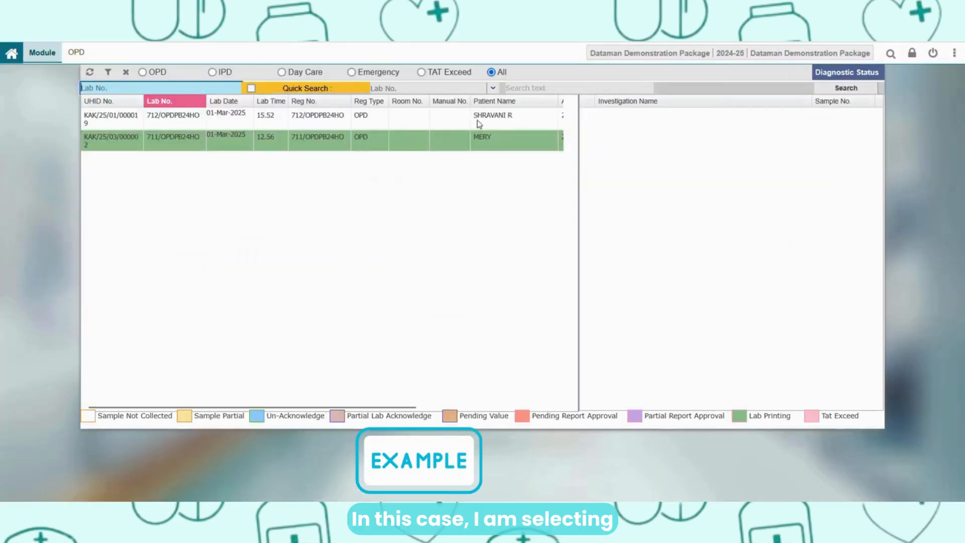
- From Diagnostic Status, record the CBC blood sample collection for the newly billed patient and save it without sending the print to the printer
left_click(540, 118)
double_click(634, 116)
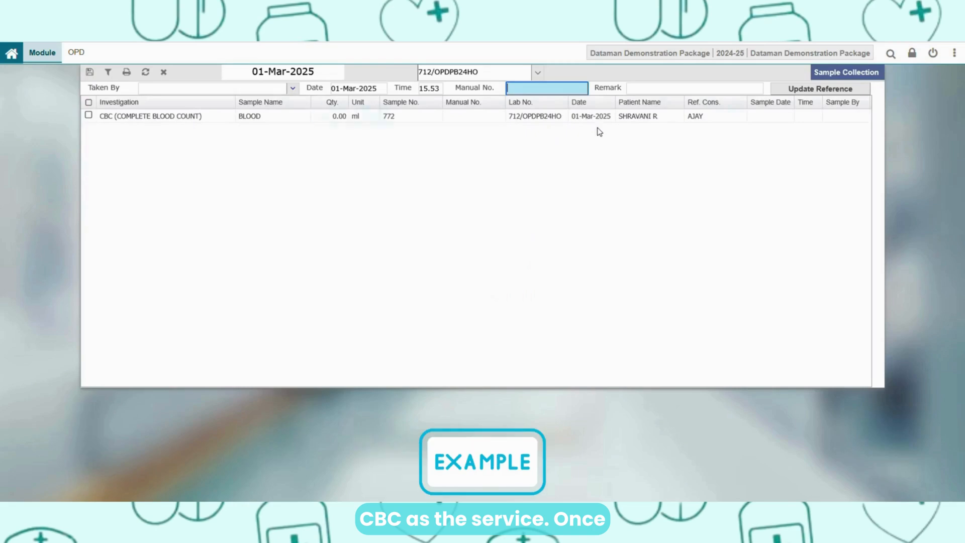
left_click(89, 115)
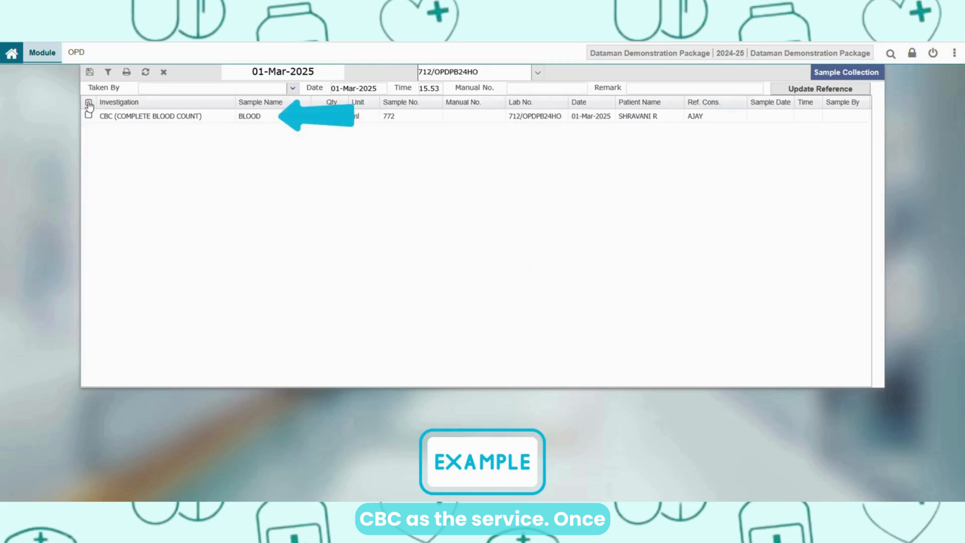
left_click(90, 72)
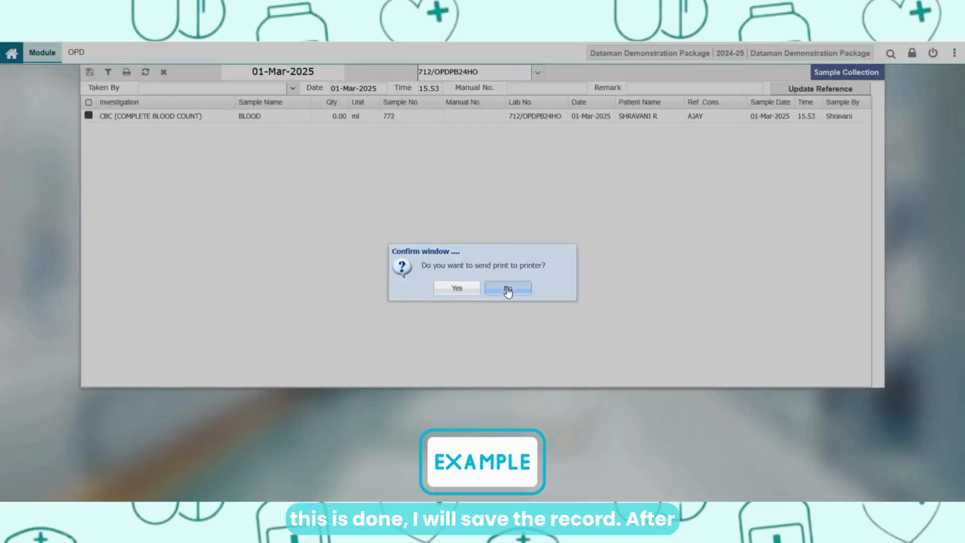
left_click(507, 288)
left_click(437, 279)
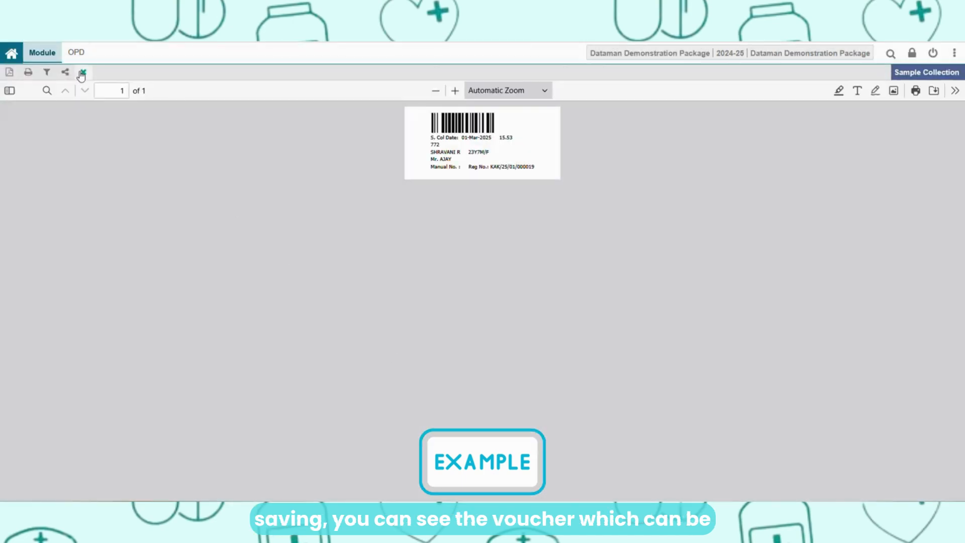
- Close the sample barcode label preview and the Sample Collection window
left_click(81, 75)
left_click(164, 73)
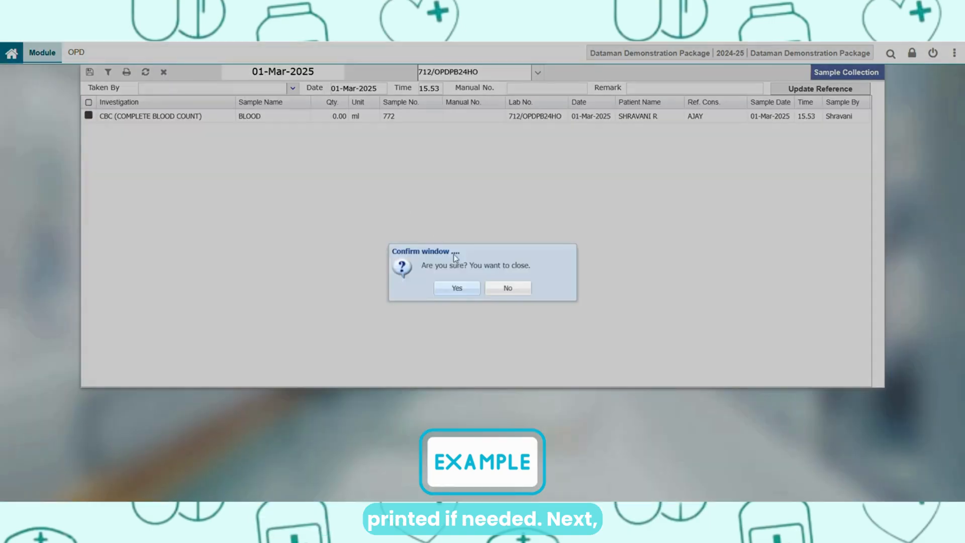
left_click(455, 288)
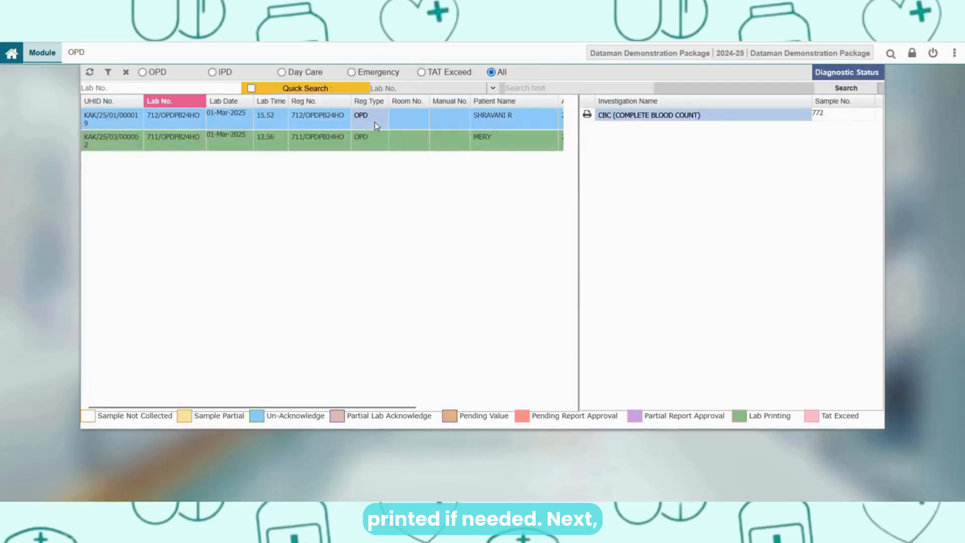
- Acknowledge the patient's CBC blood sample in the lab and refresh the diagnostic status list
left_click(375, 121)
double_click(620, 117)
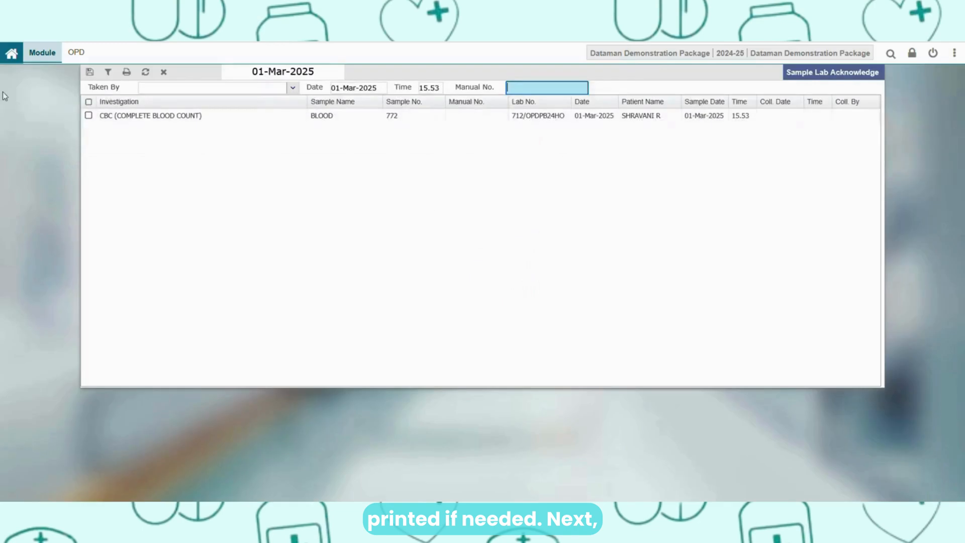
left_click(89, 102)
left_click(90, 71)
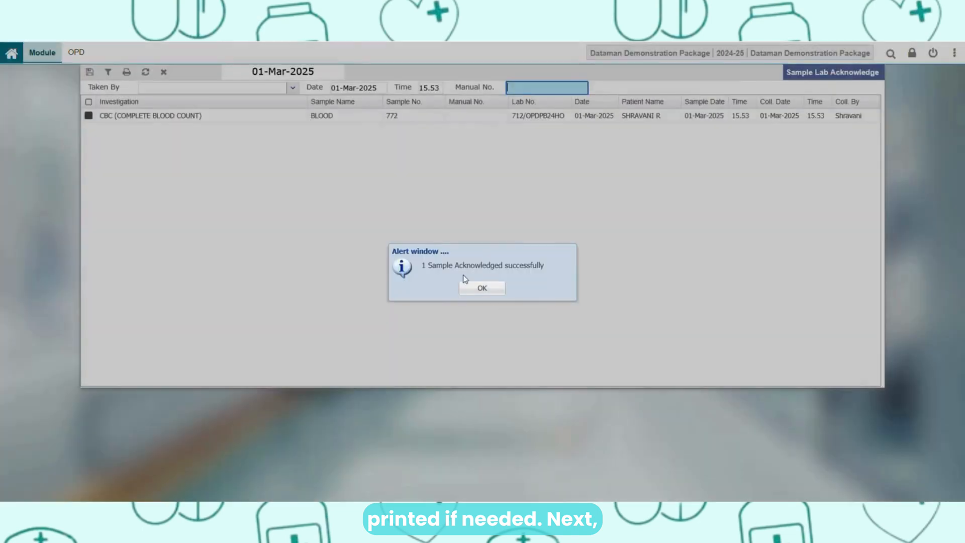
left_click(475, 286)
left_click(163, 72)
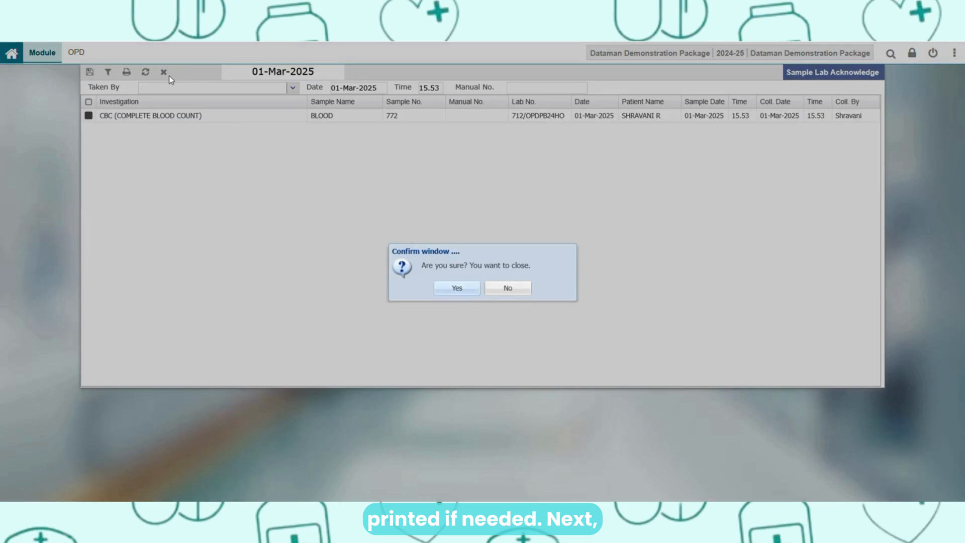
left_click(465, 289)
left_click(90, 72)
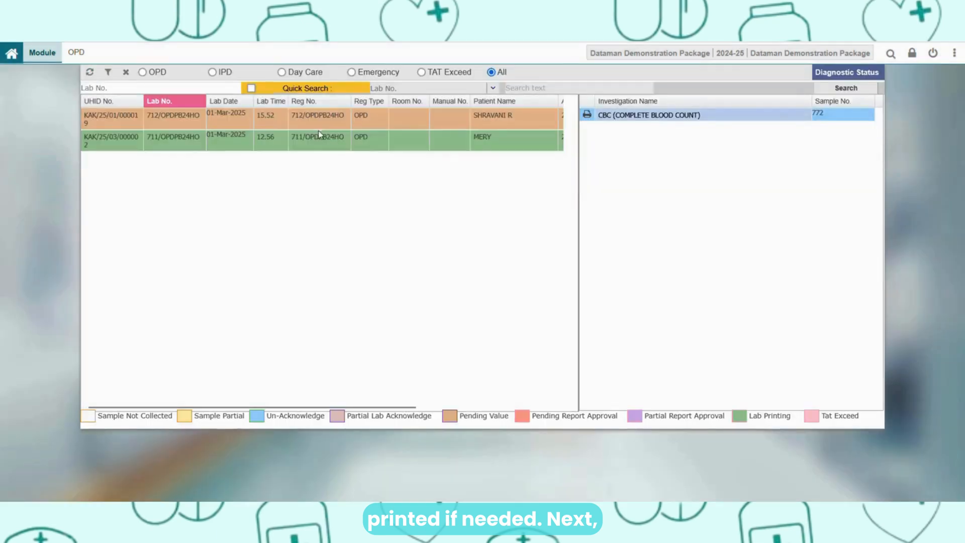
- Open the patient's CBC lab test values and enter HAEMOGLOBIN 17 and RBC 4.8
left_click(318, 123)
double_click(608, 119)
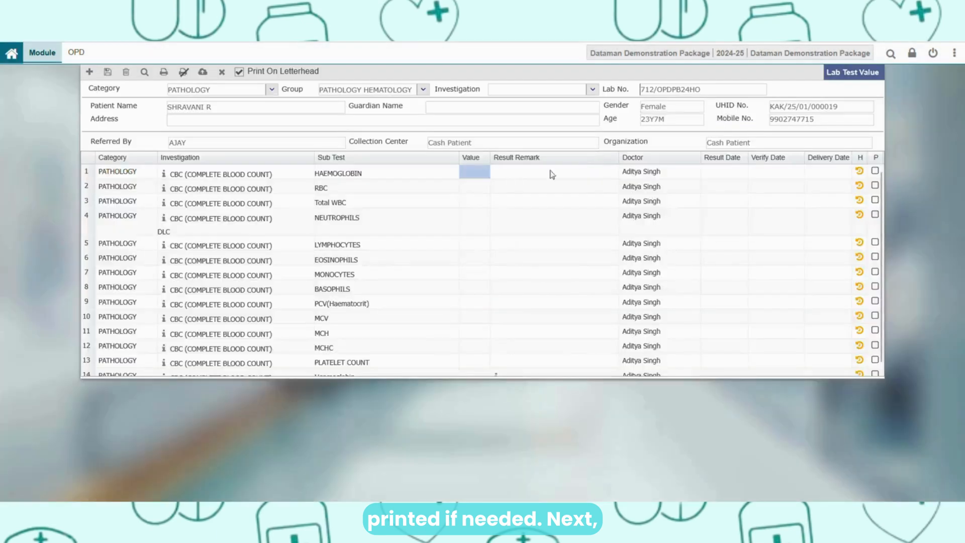
double_click(483, 173)
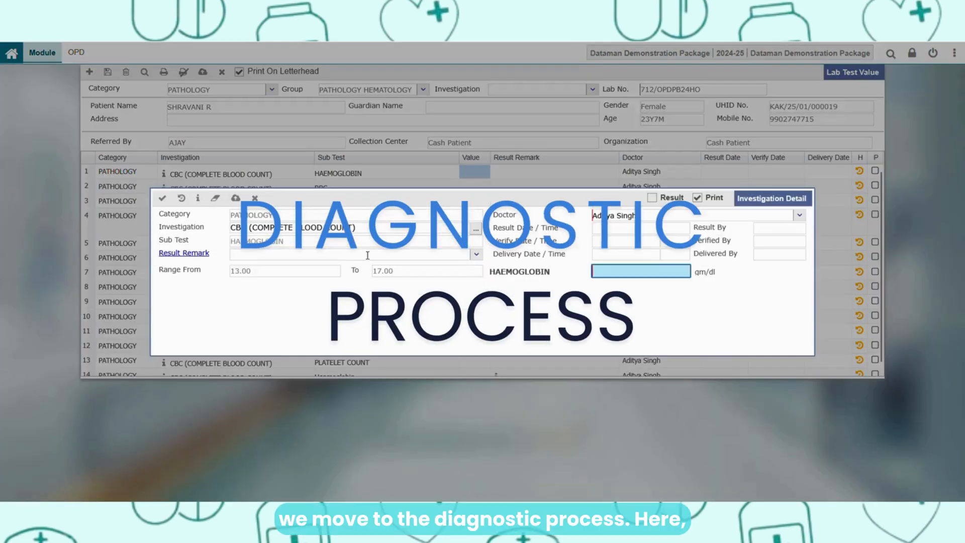
type("1")
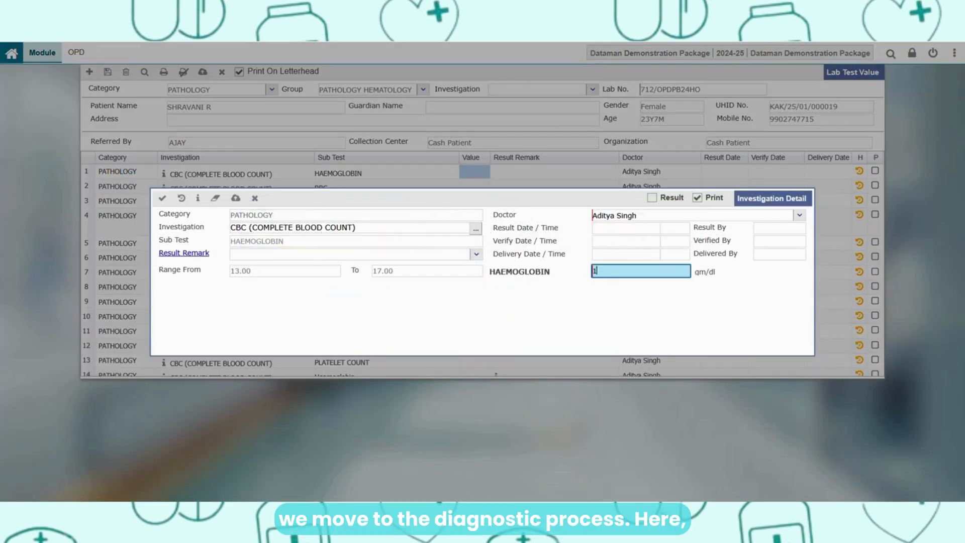
type("7")
key("Return")
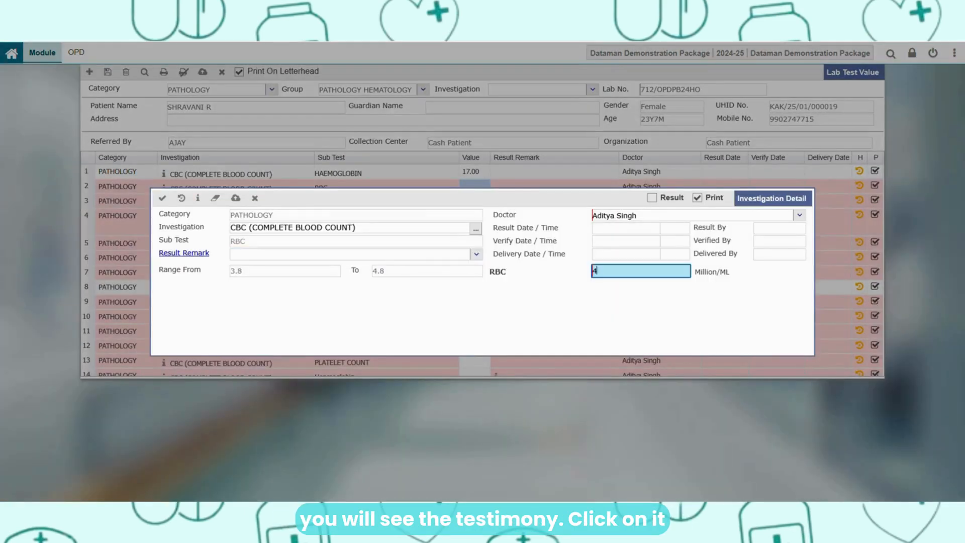
type("4.8")
key("Return")
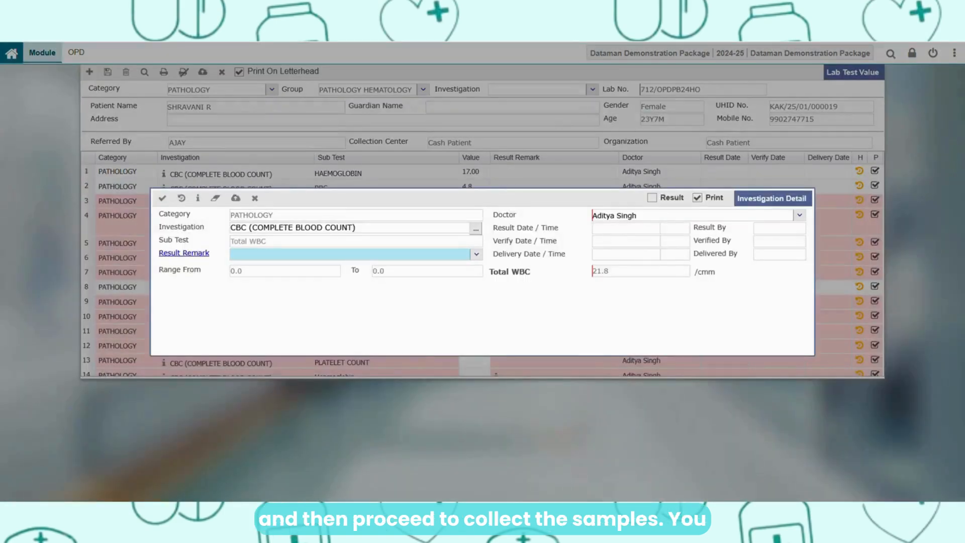
- Accept the calculated Total WBC value and enter NEUTROPHILS 80 and LYMPHOCYTES 40
type("21.8")
key("Return")
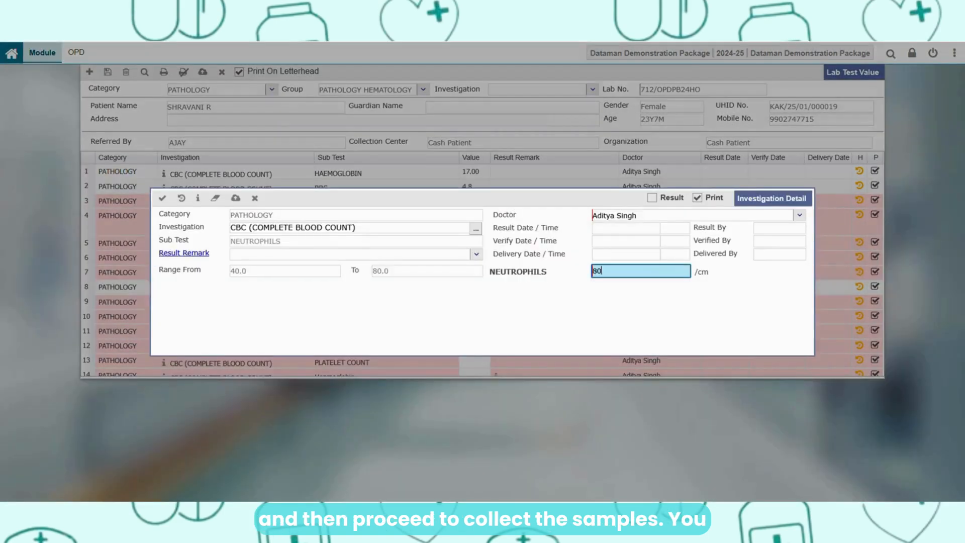
key("Return")
type("40")
key("Return")
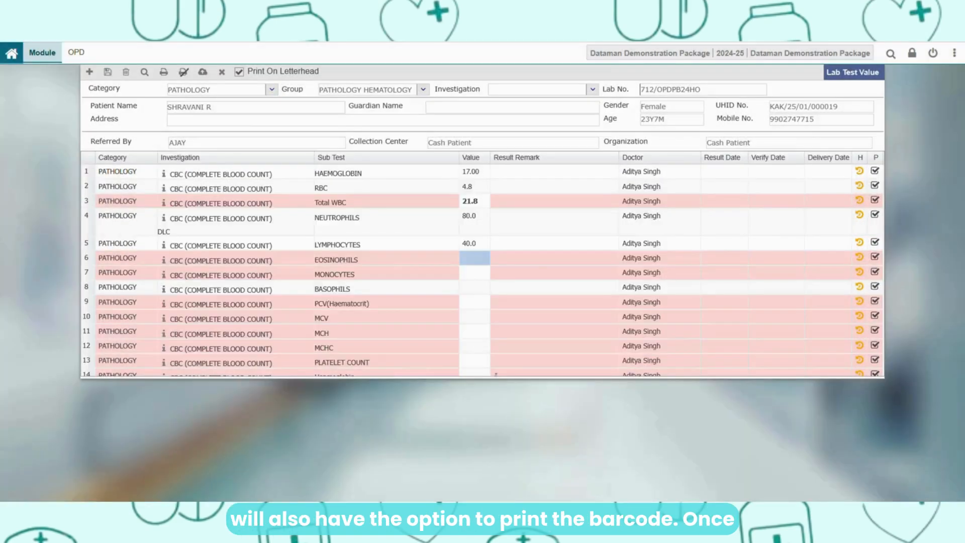
- Enter EOSINOPHILS 6, MONOCYTES 10 and BASOPHILS 01 for the CBC test
type("2")
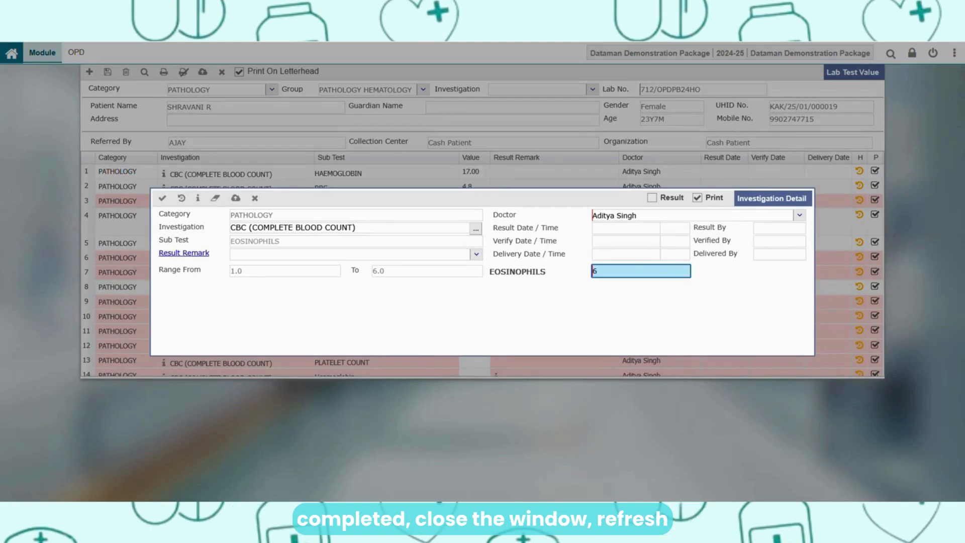
key("Return")
type("1")
key("Return")
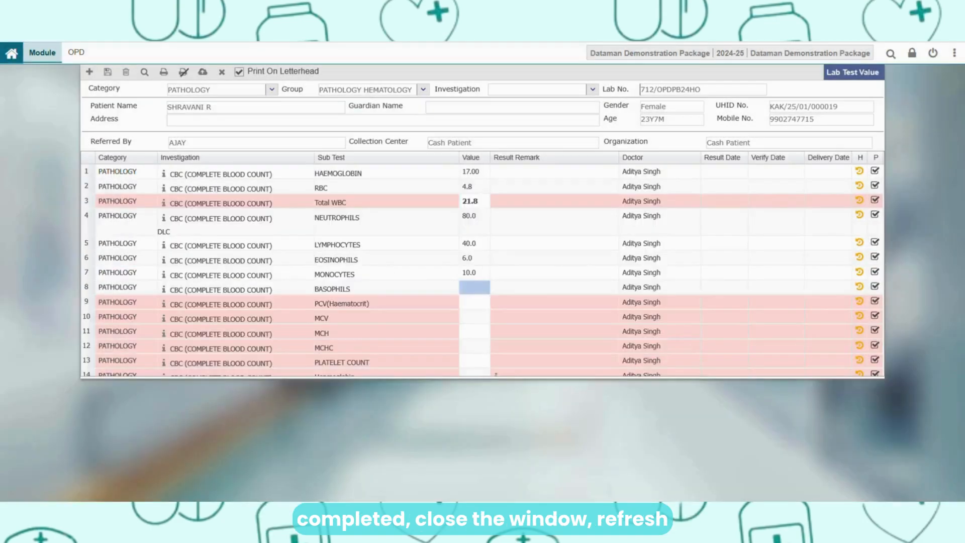
type("01")
key("Return")
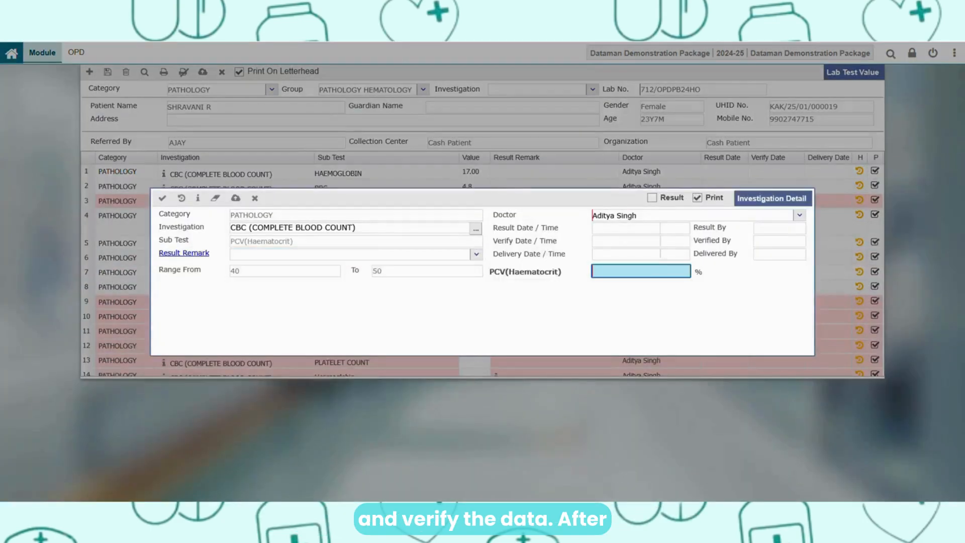
- Enter PCV(Haematocrit) 50, MCV 101.0 and MCH 32.0 for the CBC test
type("50")
key("Return")
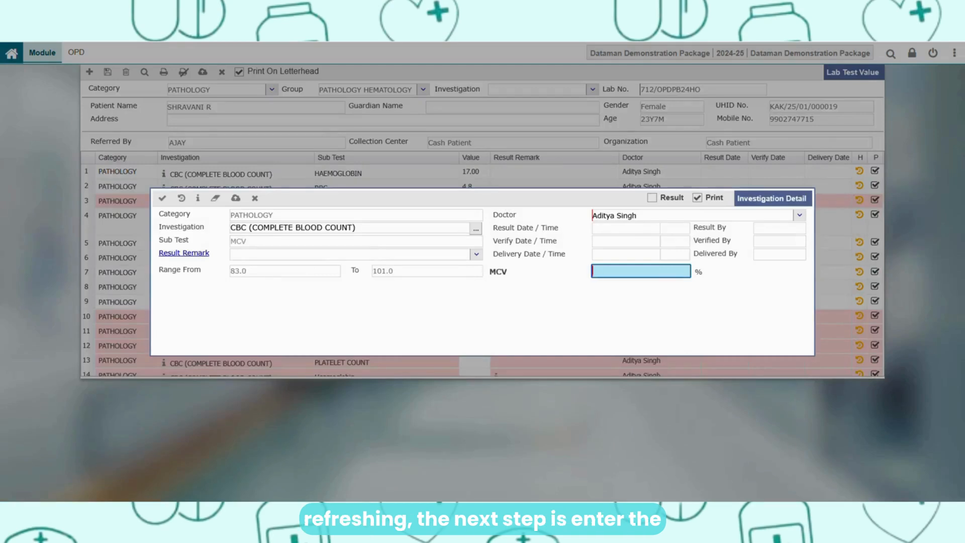
type("101.0")
key("Return")
type("32.0")
key("Return")
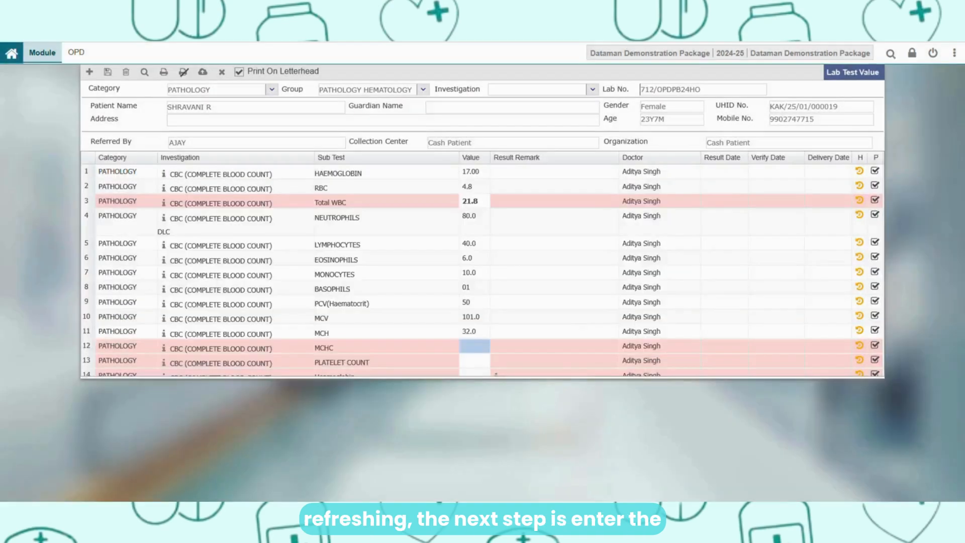
- Enter MCHC 34, PLATELET COUNT 4.5 and the final Heamoglobin sub-test 16, and save the lab test values
key("Return")
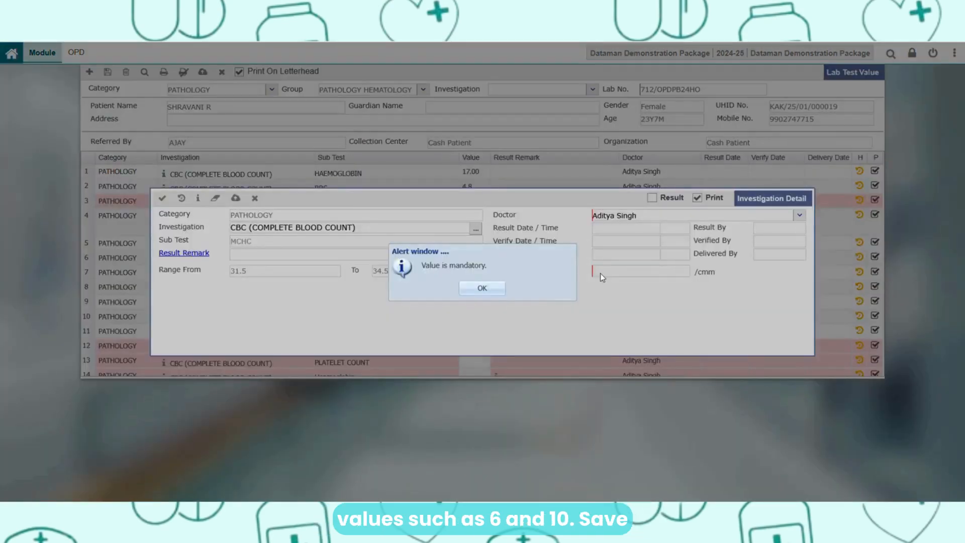
left_click(497, 287)
type("34")
key("Return")
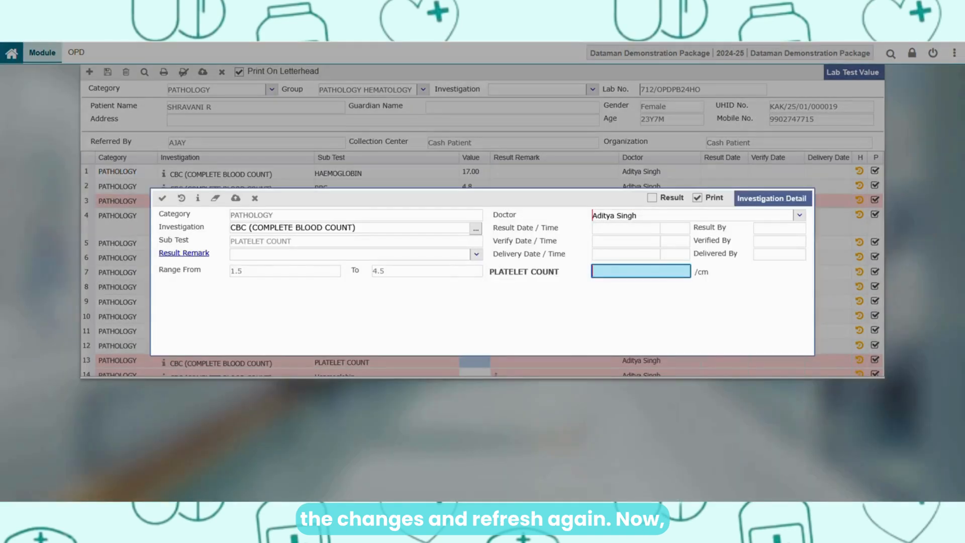
type("4.5")
key("Return")
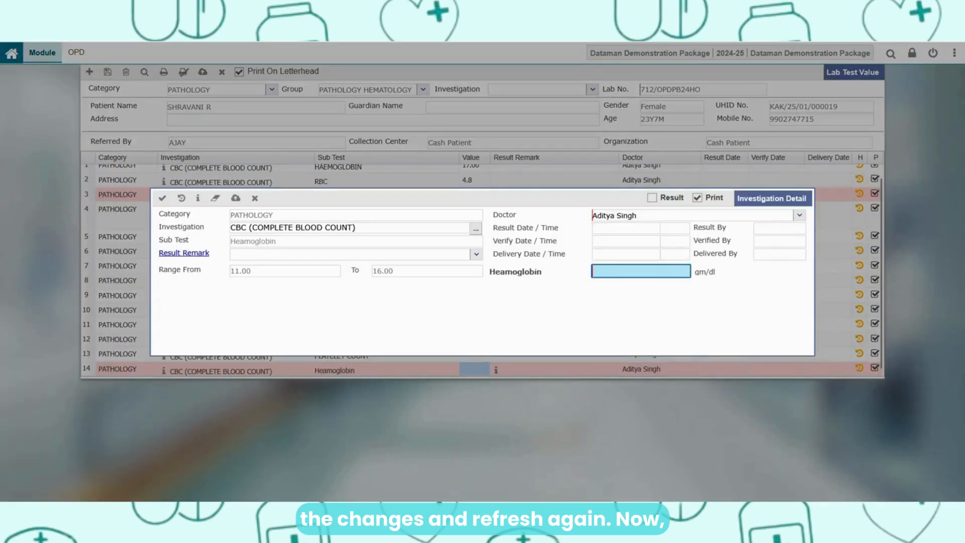
type("16")
key("Return")
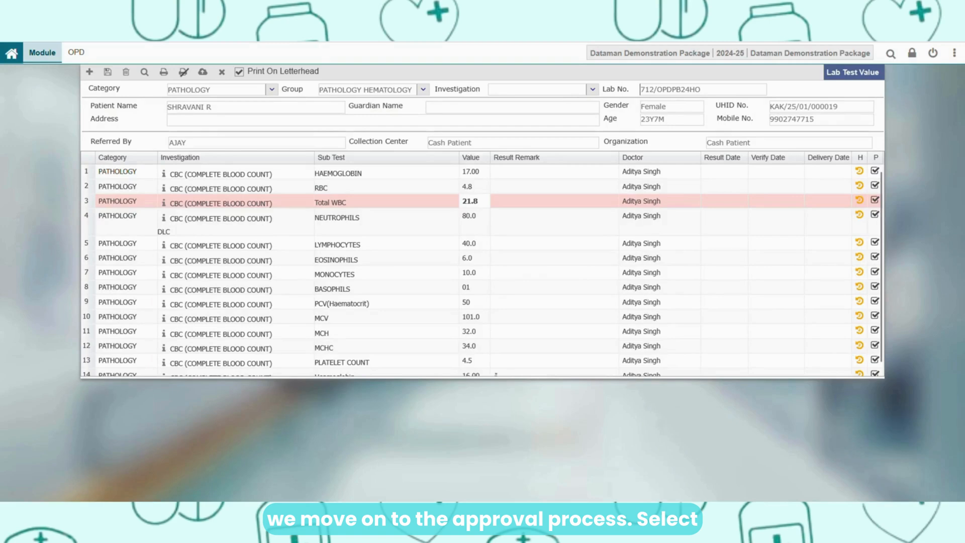
left_click(108, 71)
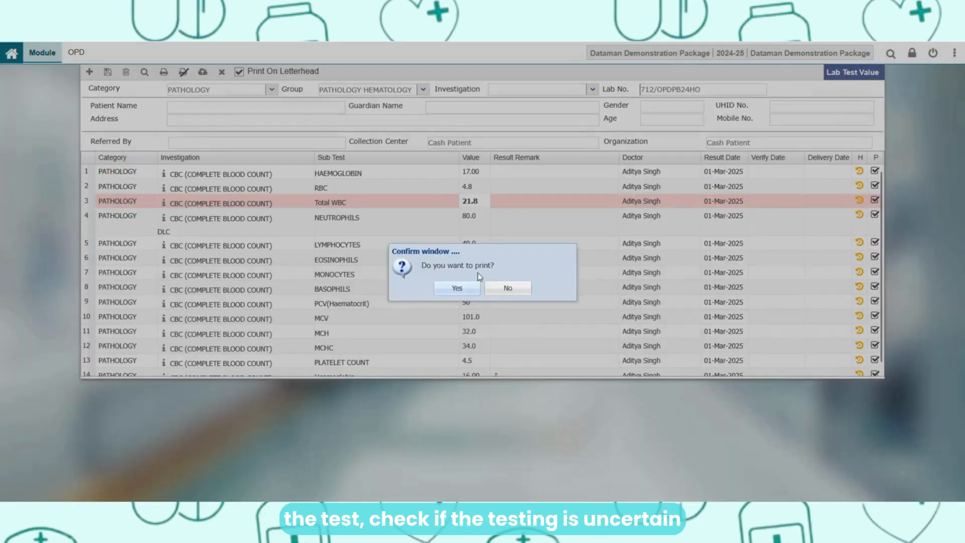
- Decline printing the saved CBC values and close the Lab Test Value window
left_click(502, 291)
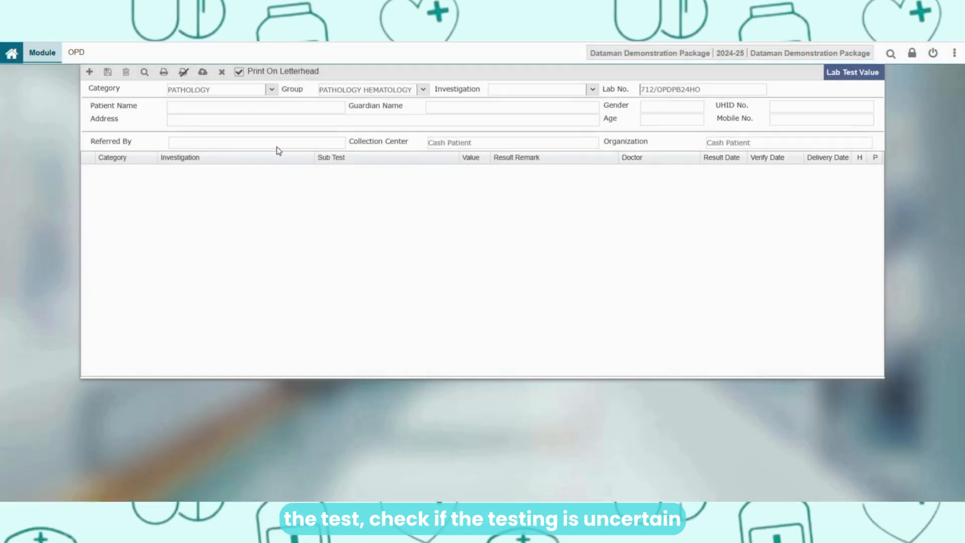
left_click(223, 74)
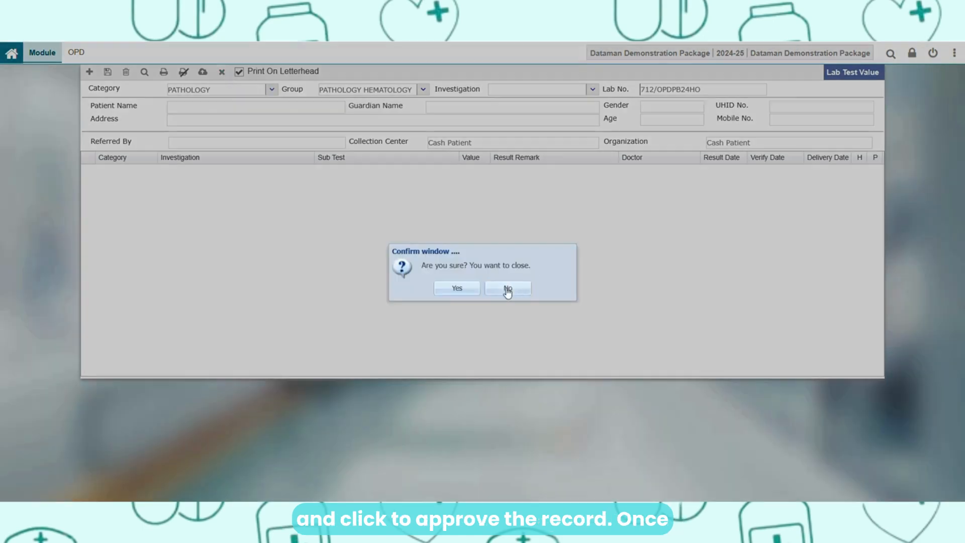
left_click(456, 286)
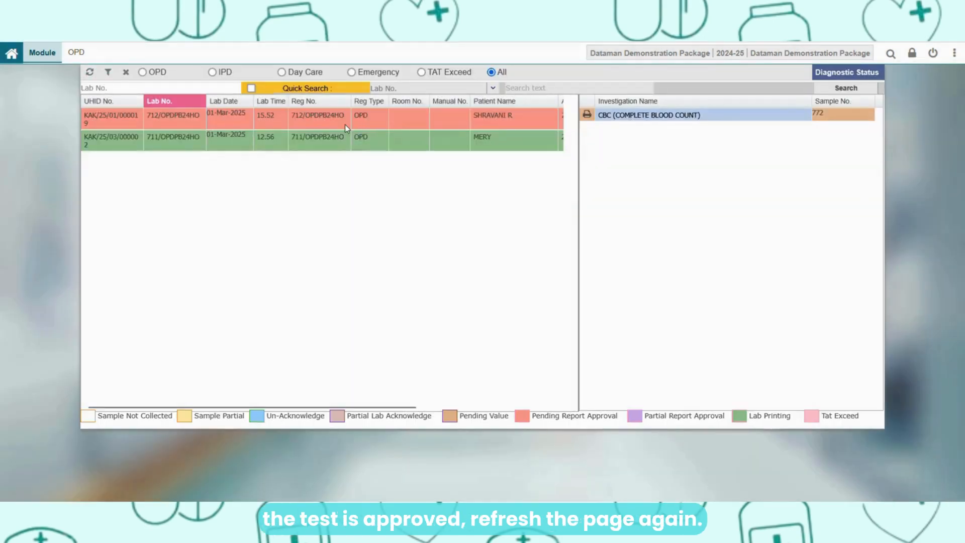
- Open the patient's CBC in Lab Test Value Approval and save the HAEMOGLOBIN investigation detail
left_click(345, 125)
double_click(623, 115)
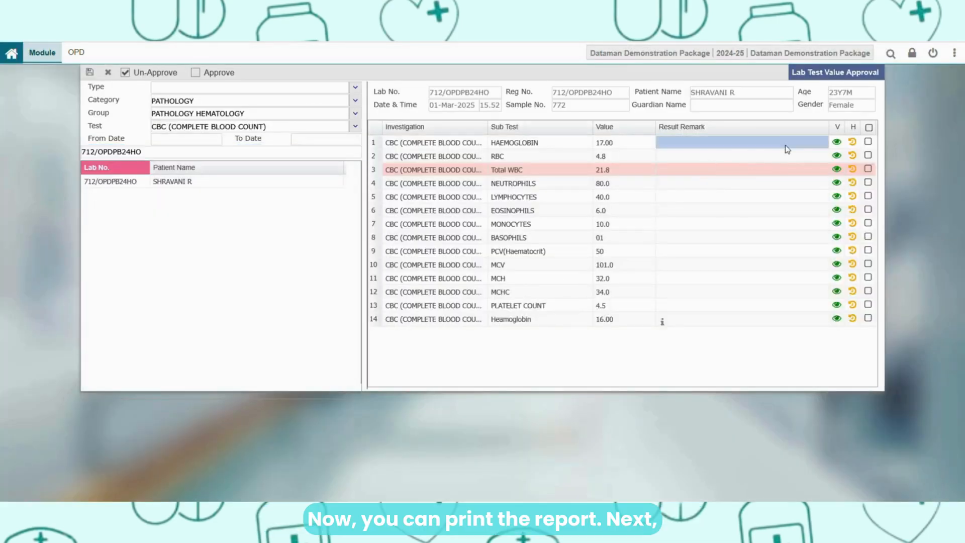
double_click(787, 149)
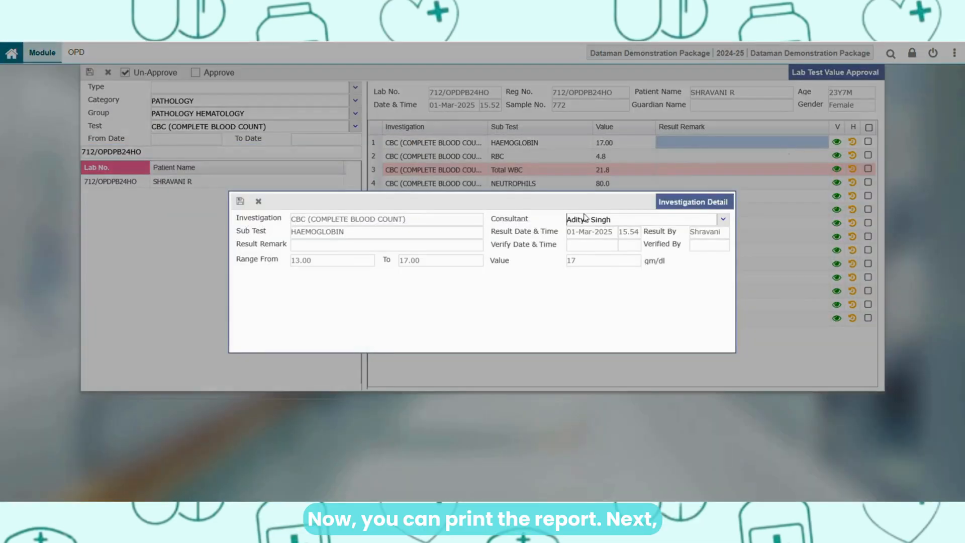
left_click(240, 201)
- Approve all CBC sub-tests for the patient and close the Lab Test Value Approval window
left_click(868, 127)
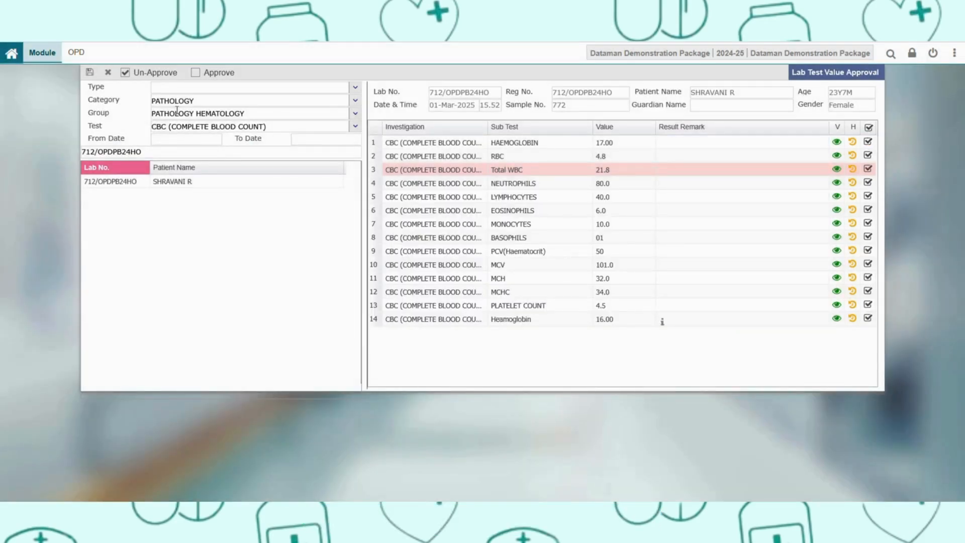
left_click(90, 72)
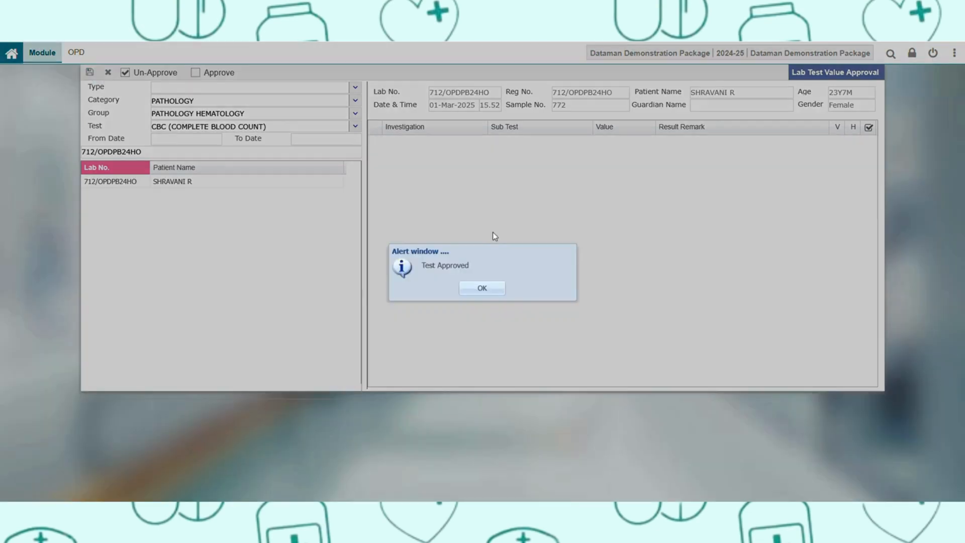
left_click(496, 290)
left_click(107, 72)
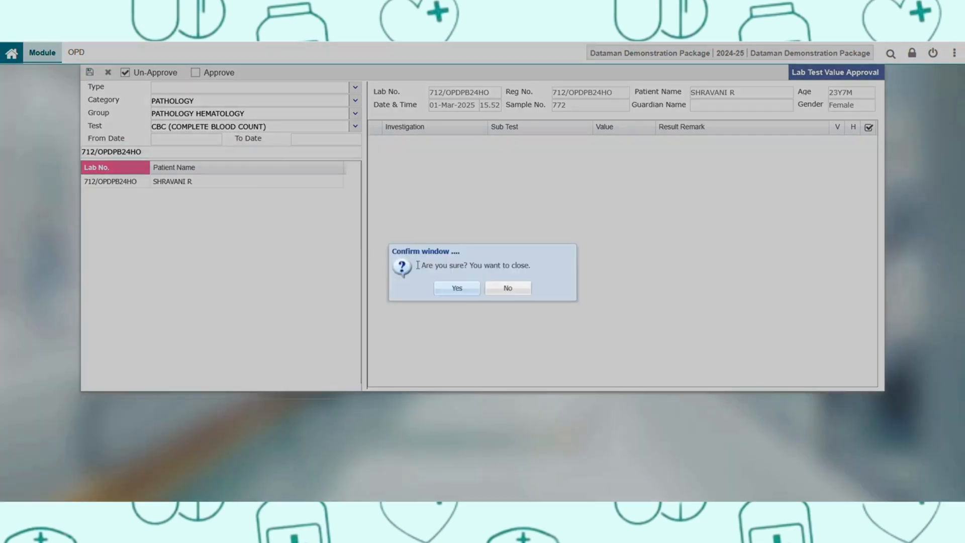
left_click(456, 288)
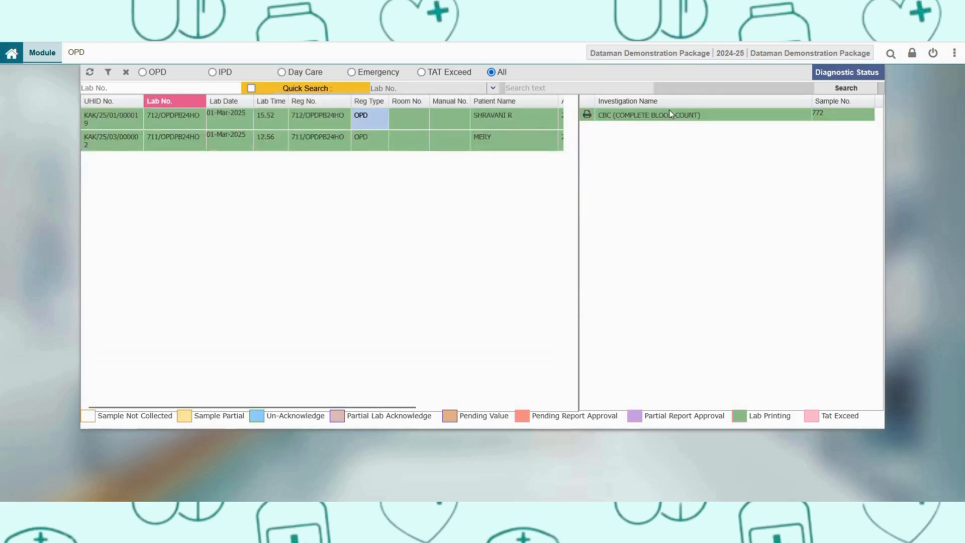
- Generate the patient's CBC lab report as an on-screen preview without sending it to the printer, and review it through to the end
double_click(662, 116)
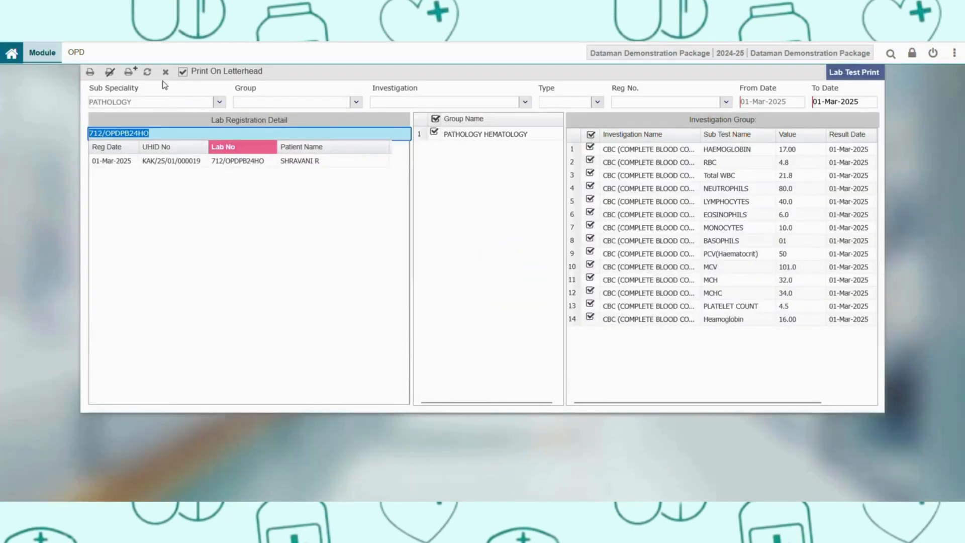
left_click(90, 72)
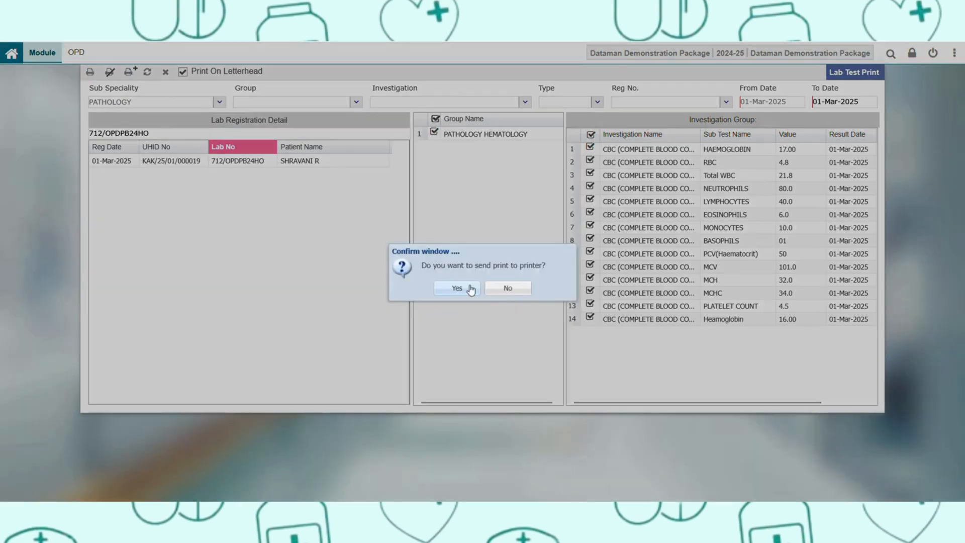
left_click(505, 288)
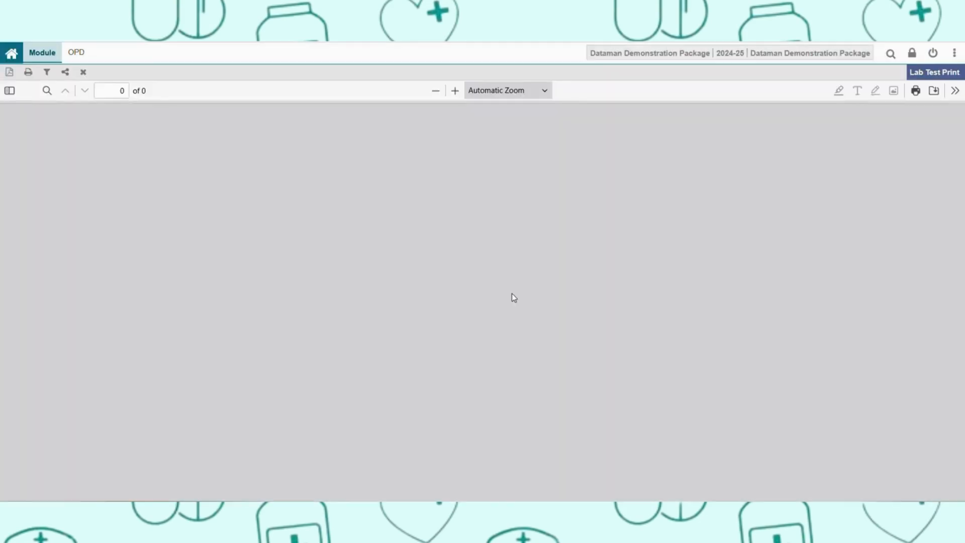
scroll(510, 298, "down", 10)
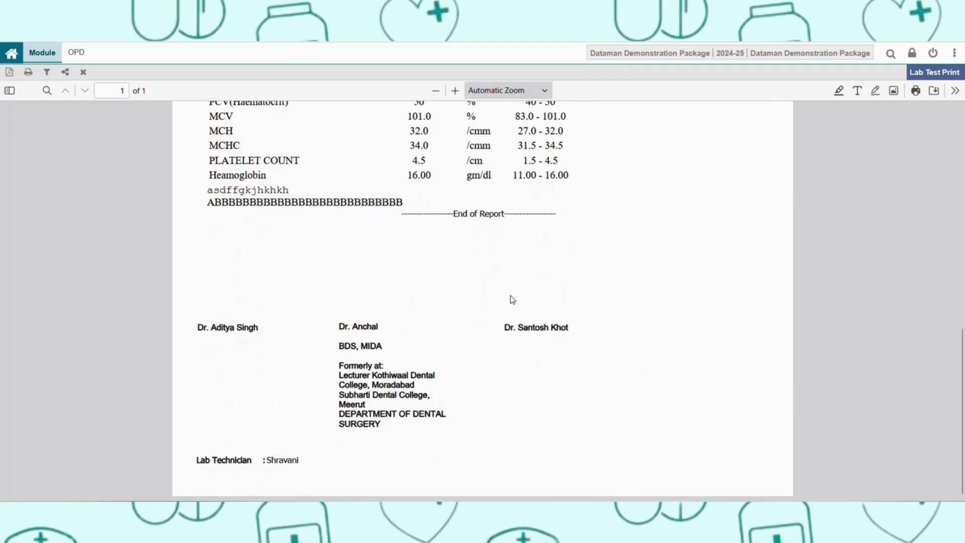
scroll(511, 300, "up", 10)
- Upload the patient's CBC investigation through Lab Report Uploading in the Diagnostic module
left_click(45, 53)
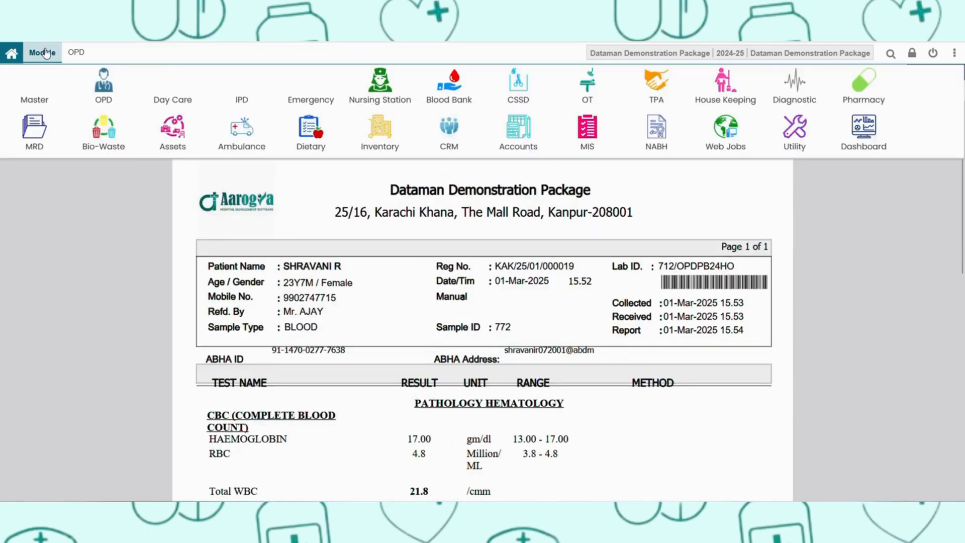
left_click(810, 95)
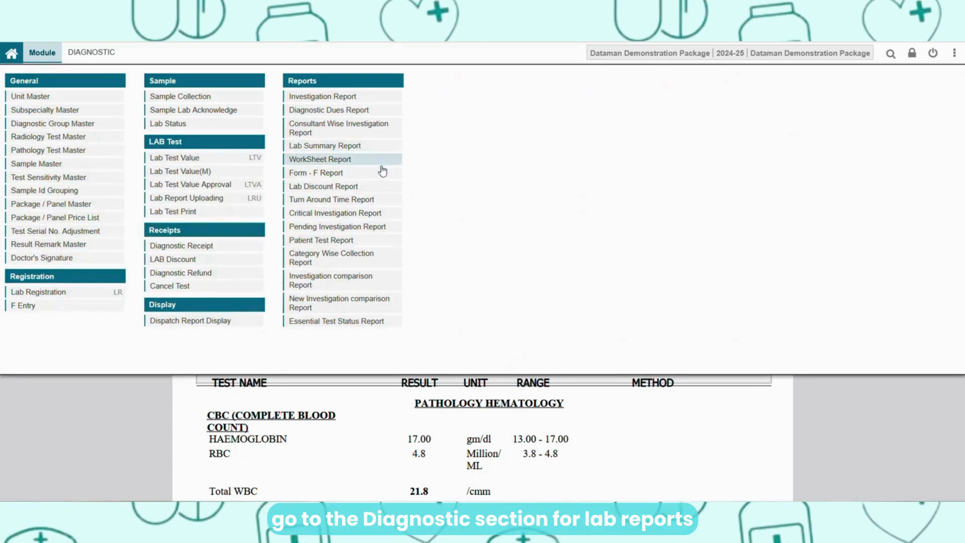
left_click(210, 200)
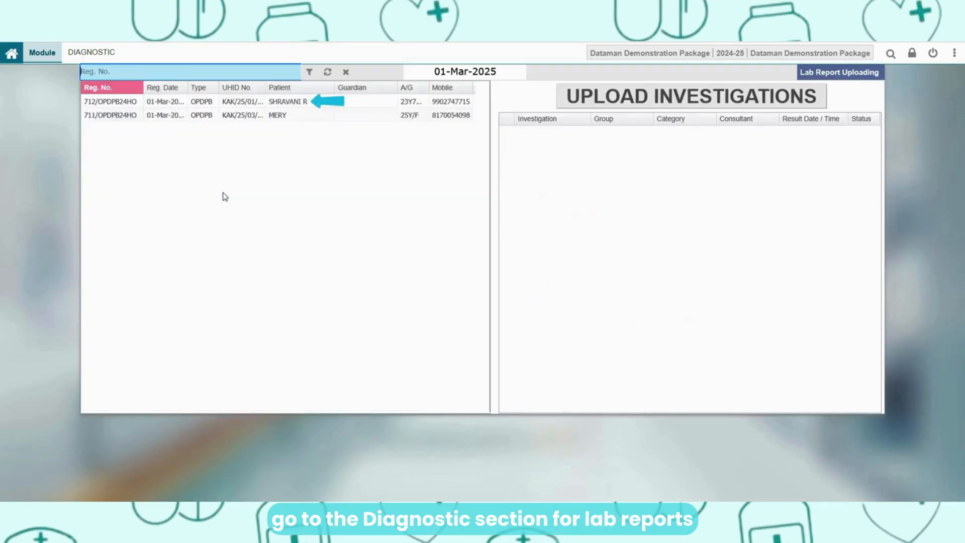
left_click(316, 101)
left_click(625, 104)
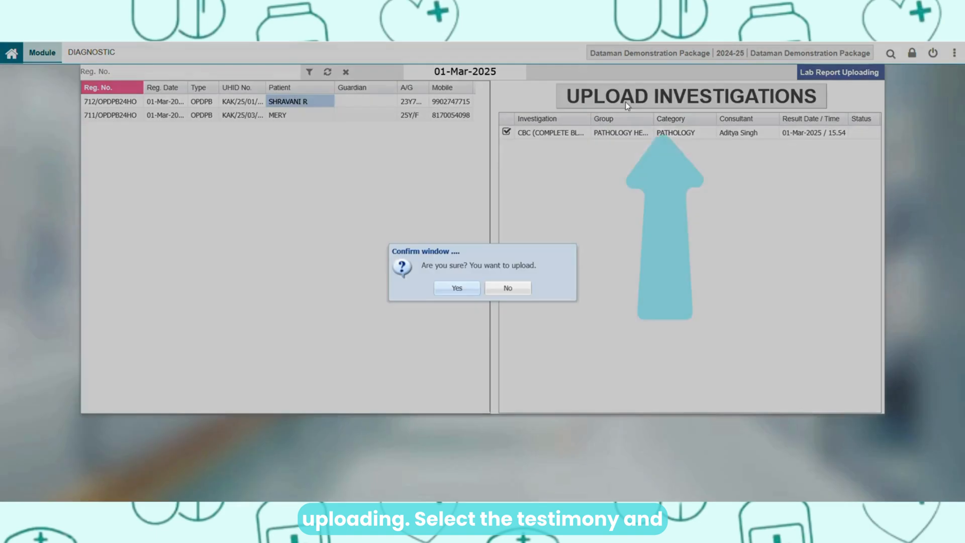
left_click(457, 287)
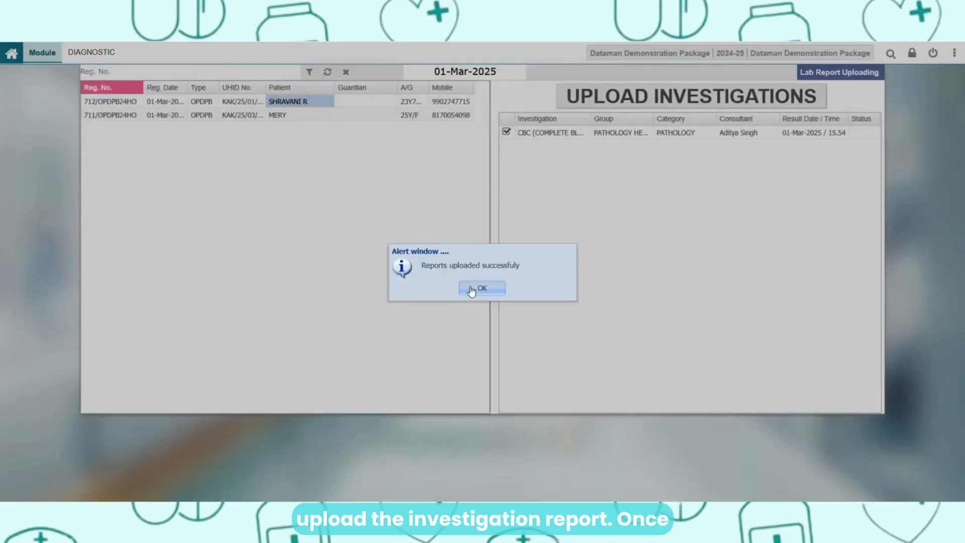
left_click(474, 290)
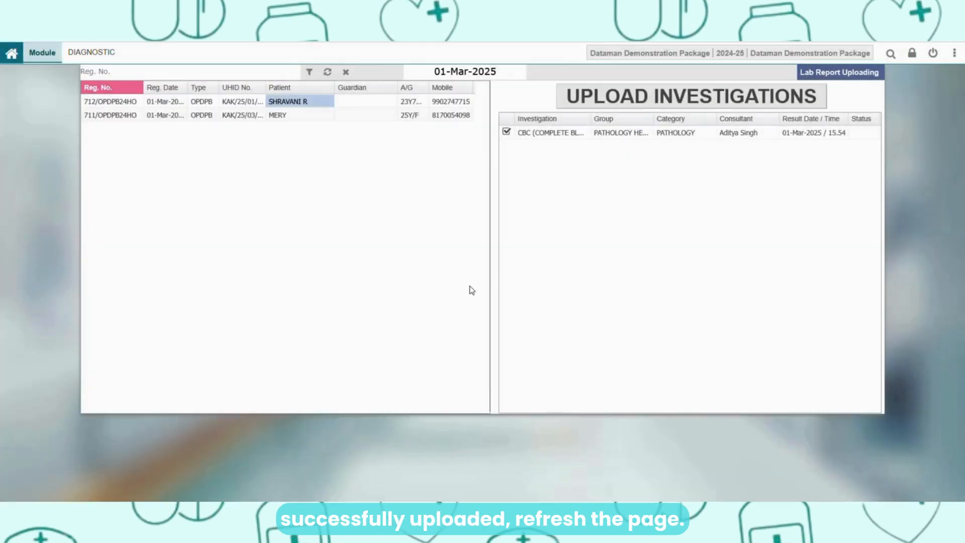
- Open the Pending To Submit record from the home dashboard's ABDM Status, retry its submission and refresh the list
left_click(24, 57)
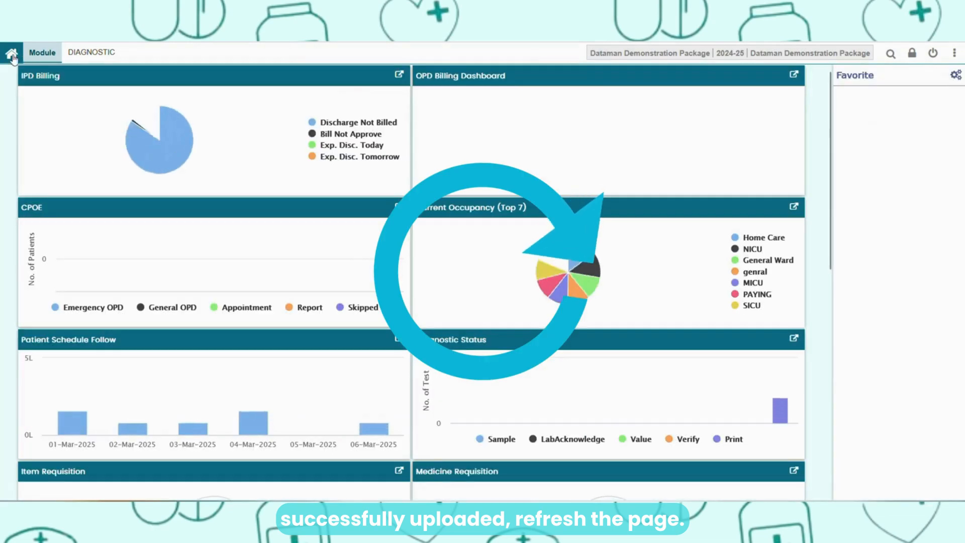
scroll(242, 191, "down", 9)
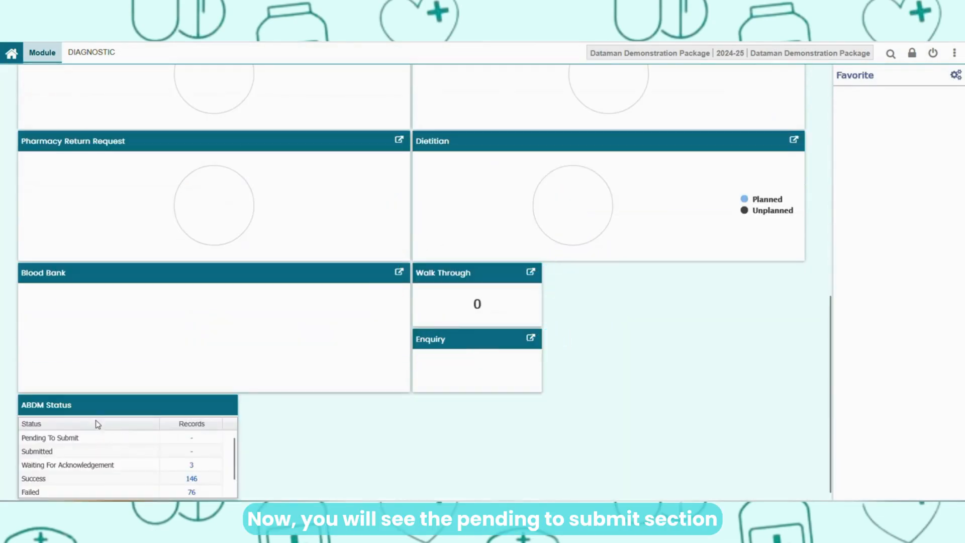
scroll(95, 422, "up", 2)
scroll(212, 409, "down", 2)
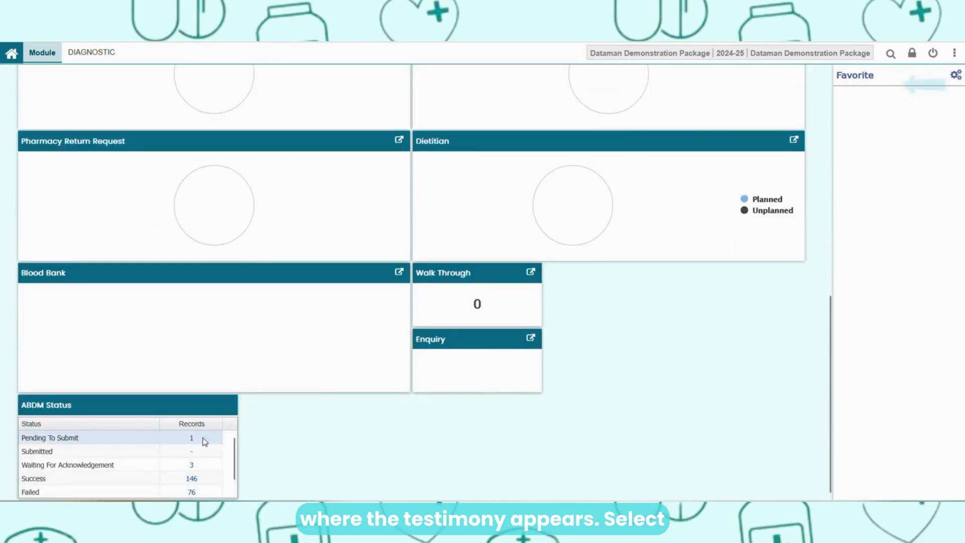
left_click(203, 440)
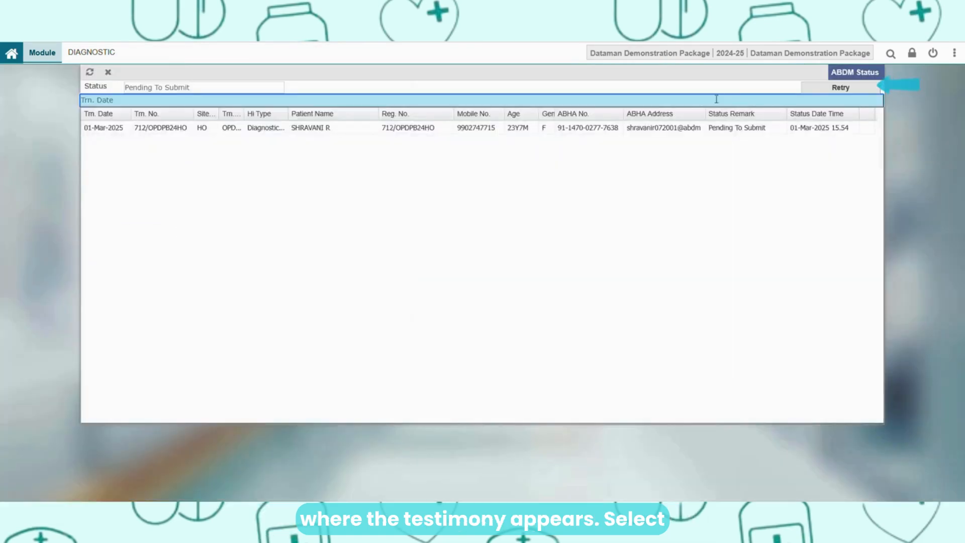
left_click(834, 88)
left_click(456, 291)
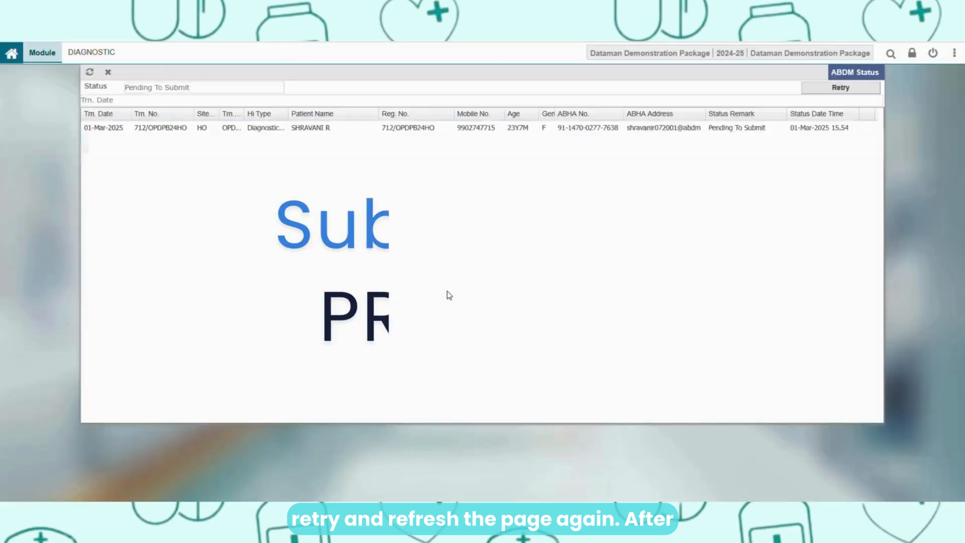
left_click(86, 72)
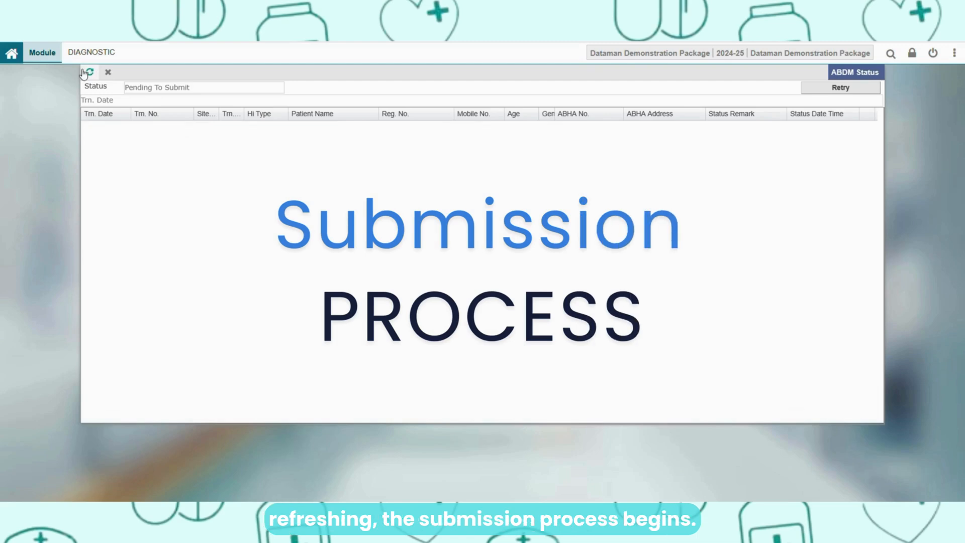
- Open the Submitted record from the dashboard's ABDM Status, retry it and close the record list
left_click(14, 60)
scroll(312, 451, "down", 7)
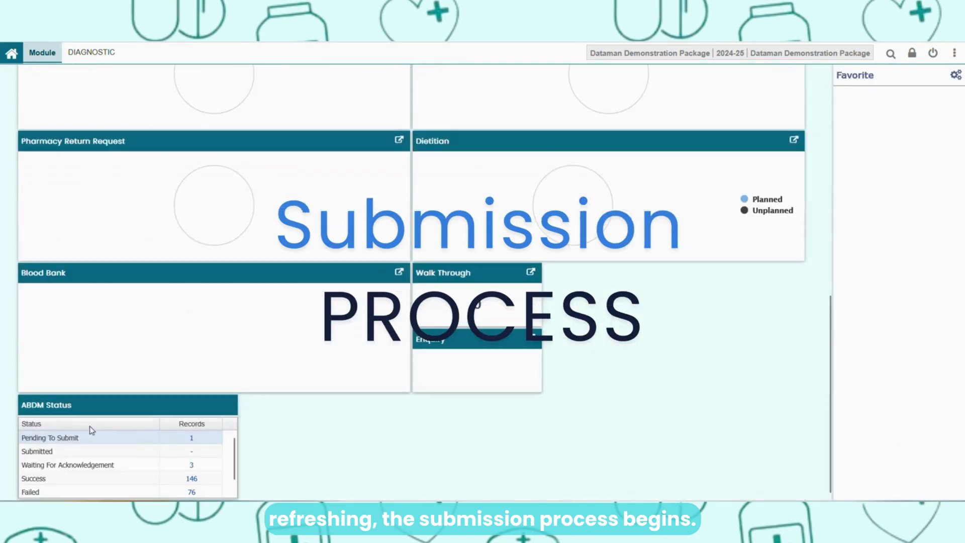
scroll(68, 405, "up", 2)
scroll(239, 395, "down", 2)
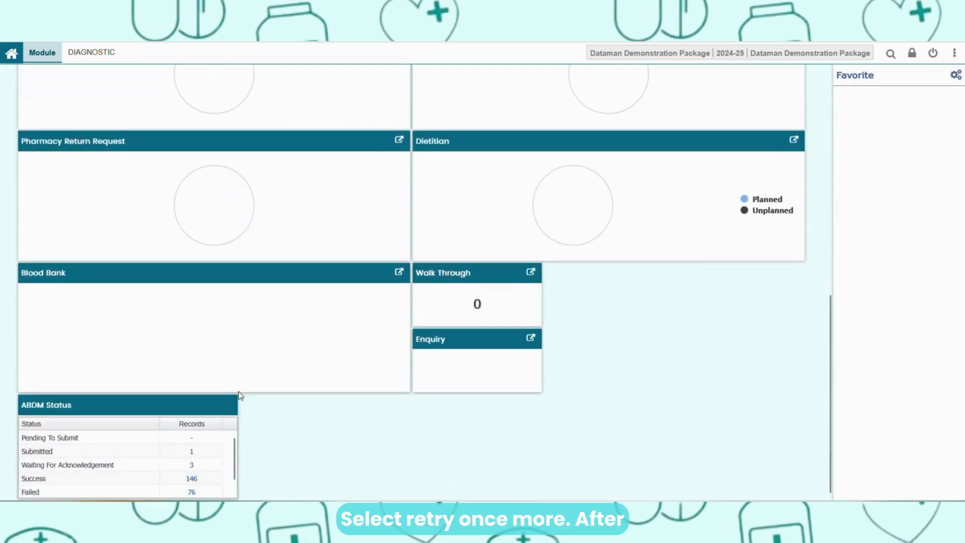
left_click(193, 451)
left_click(518, 297)
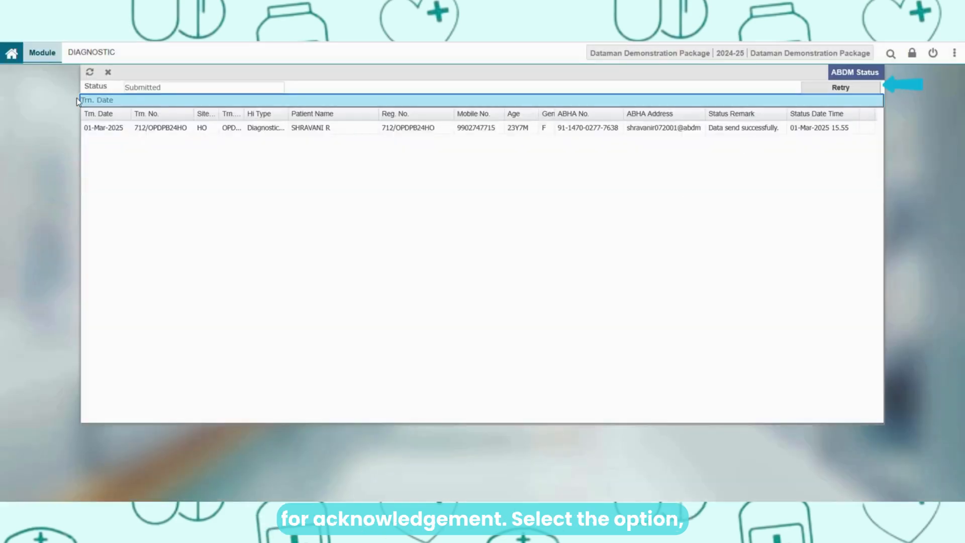
left_click(810, 88)
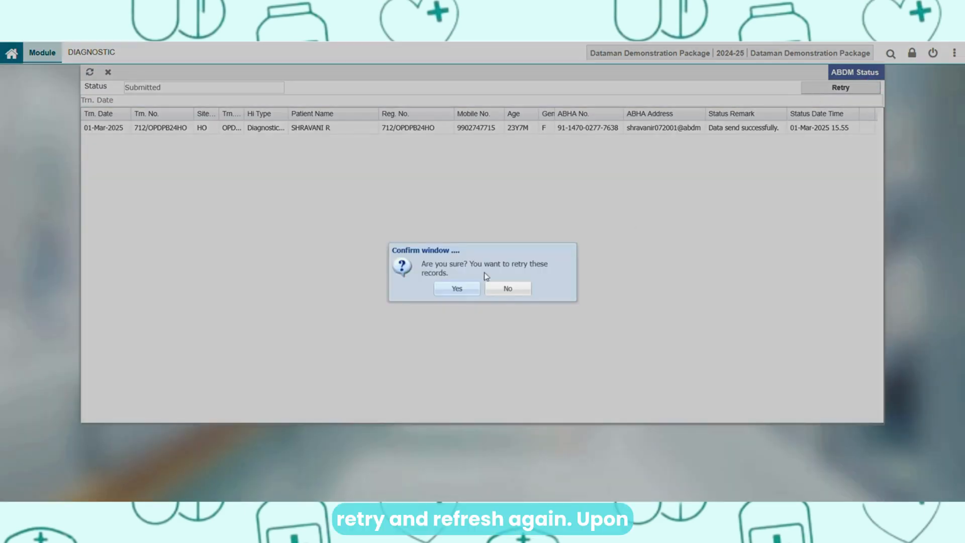
left_click(457, 291)
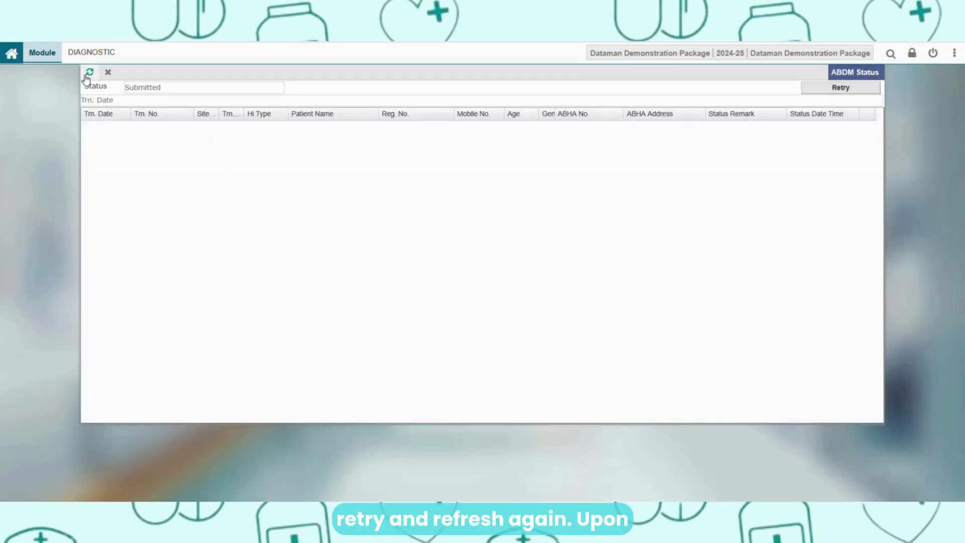
left_click(108, 73)
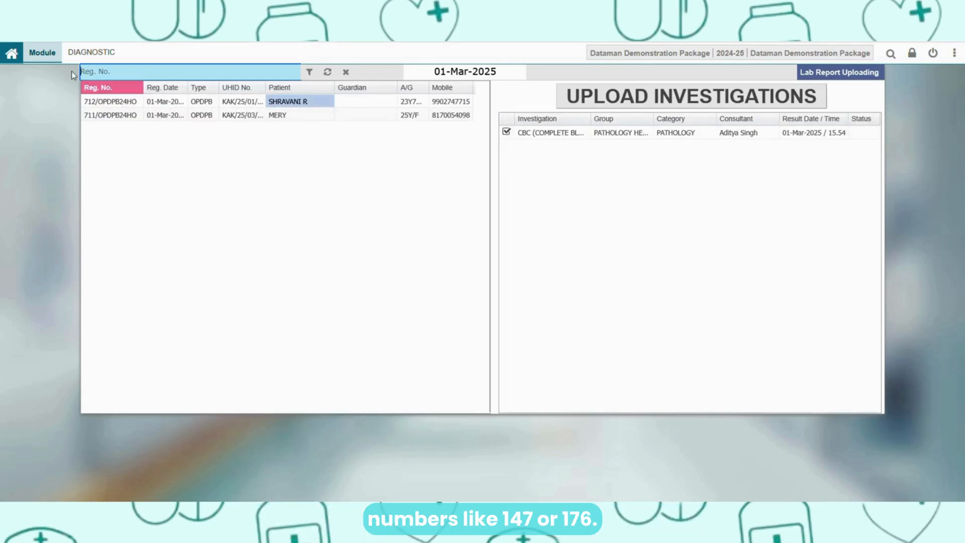
- Recheck ABDM Status on the home dashboard, then open the Waiting For Acknowledgement records and retry them
left_click(14, 55)
scroll(153, 193, "down", 10)
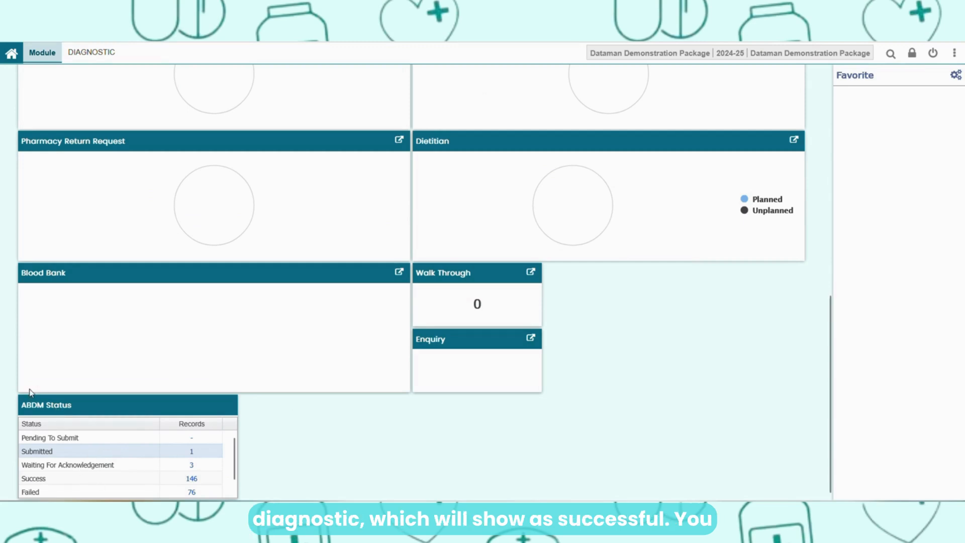
scroll(39, 407, "up", 2)
scroll(209, 377, "down", 2)
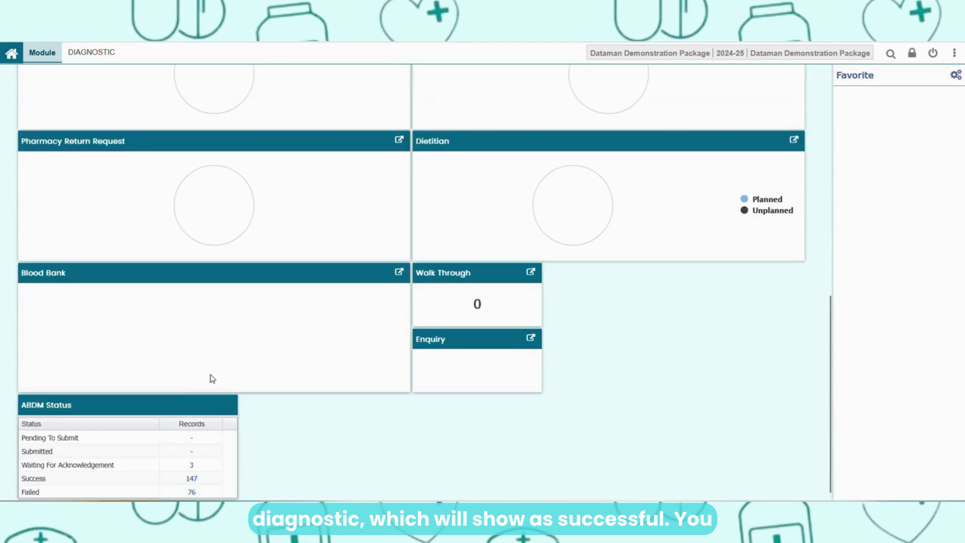
scroll(81, 468, "down", 1)
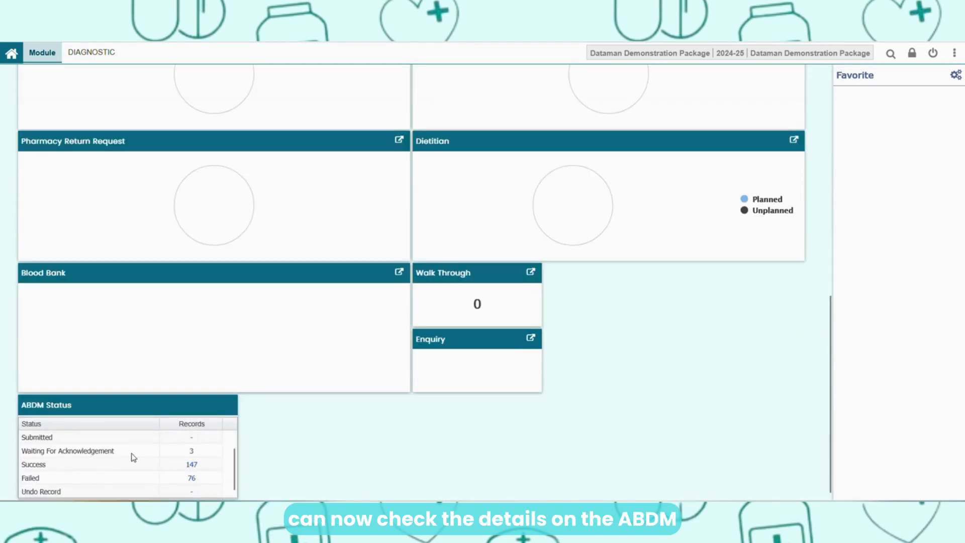
left_click(193, 451)
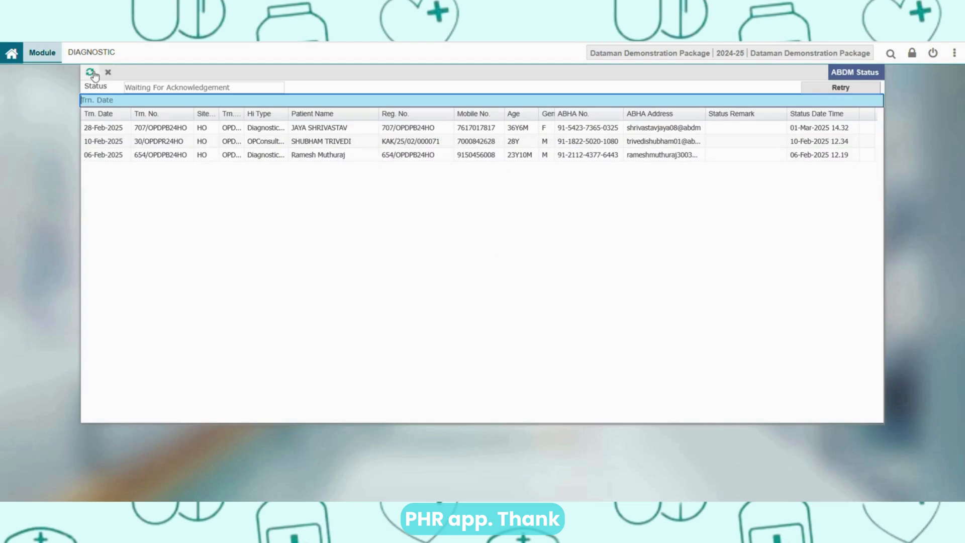
left_click(834, 87)
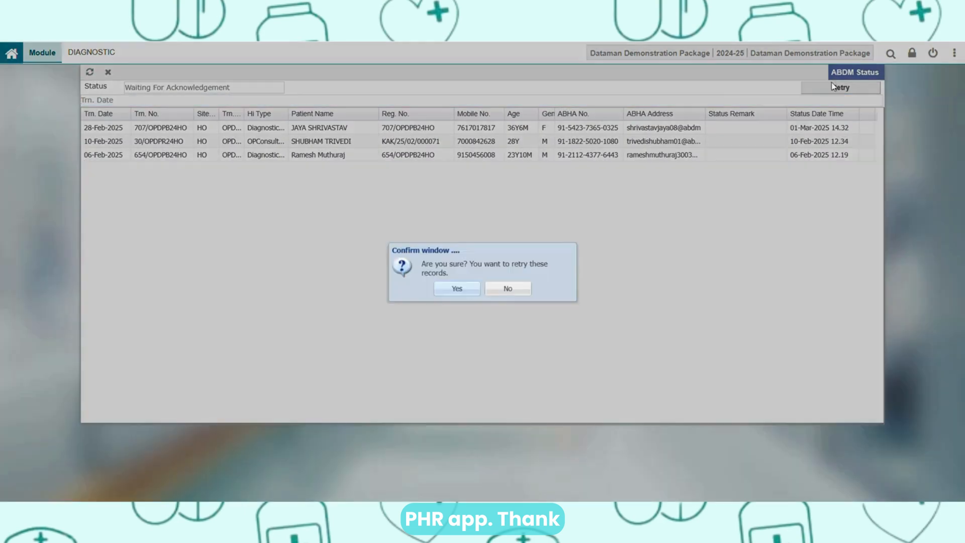
left_click(444, 290)
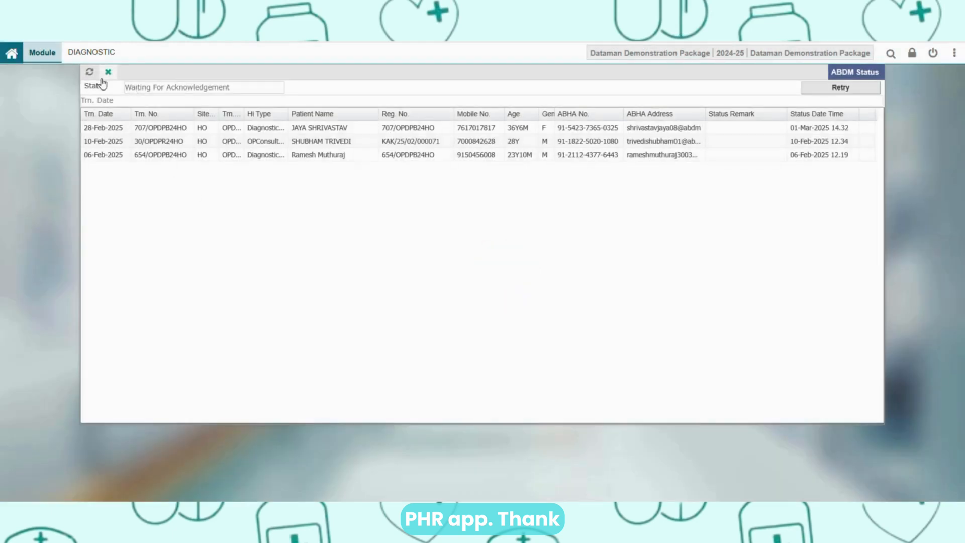